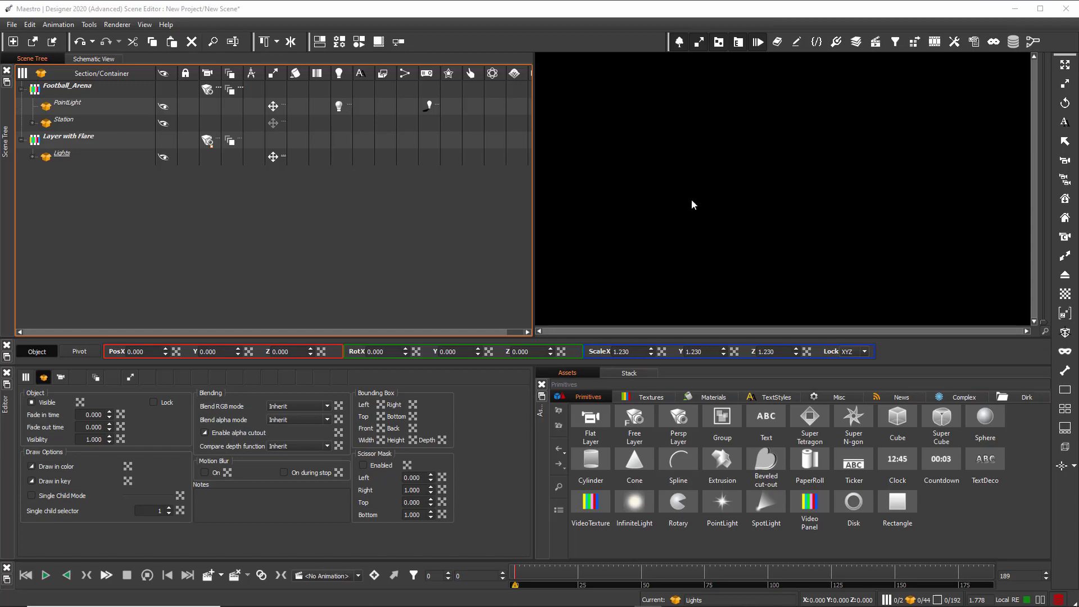
pyautogui.click(11, 24)
pyautogui.moveTo(59, 144)
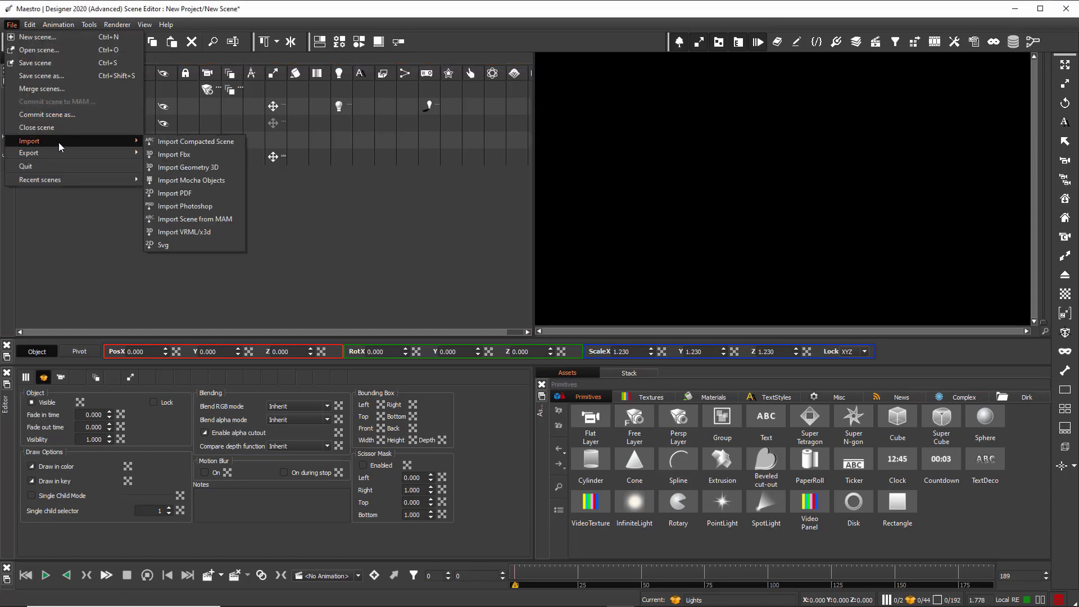
pyautogui.click(197, 154)
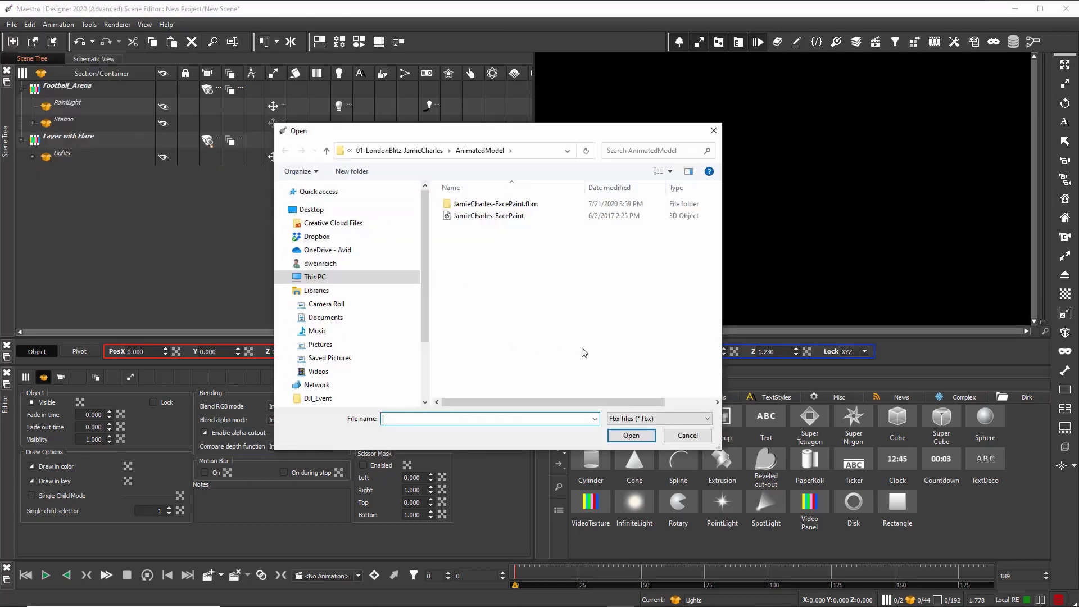
pyautogui.doubleClick(464, 216)
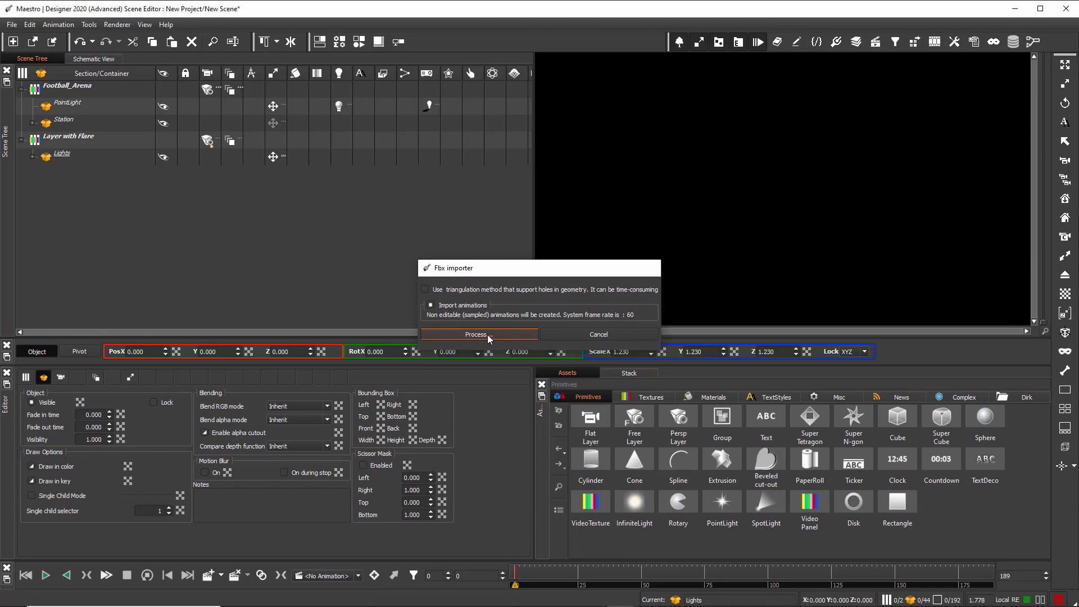
pyautogui.click(487, 335)
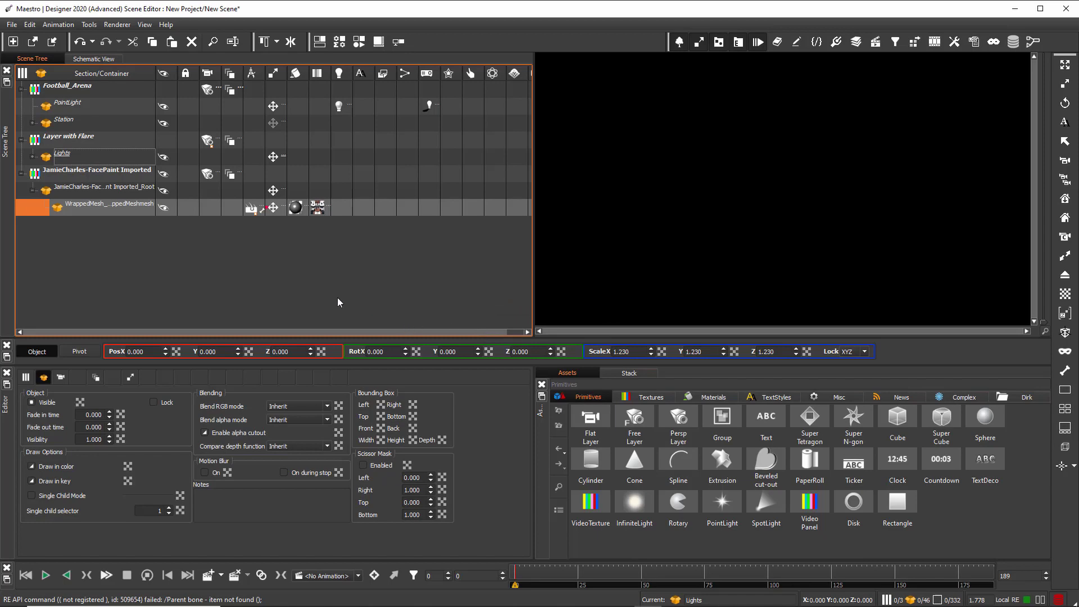
# Step: Select Imported_Root and set its X scale to 0.01 and Y rotation to 54°
pyautogui.click(99, 185)
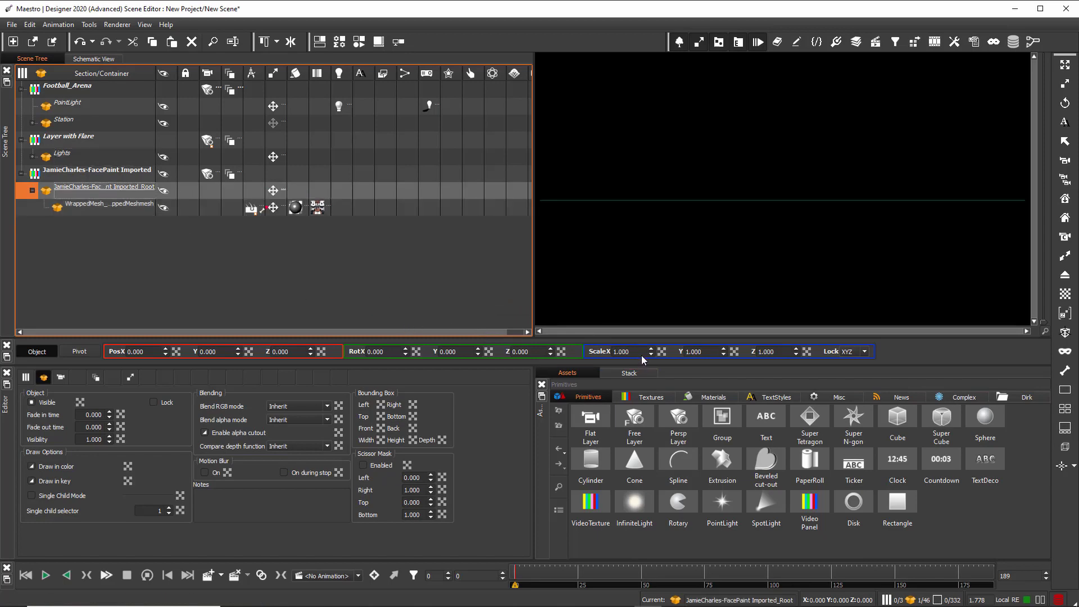
pyautogui.click(622, 351)
pyautogui.write('.01')
pyautogui.press('Return')
pyautogui.click(450, 351)
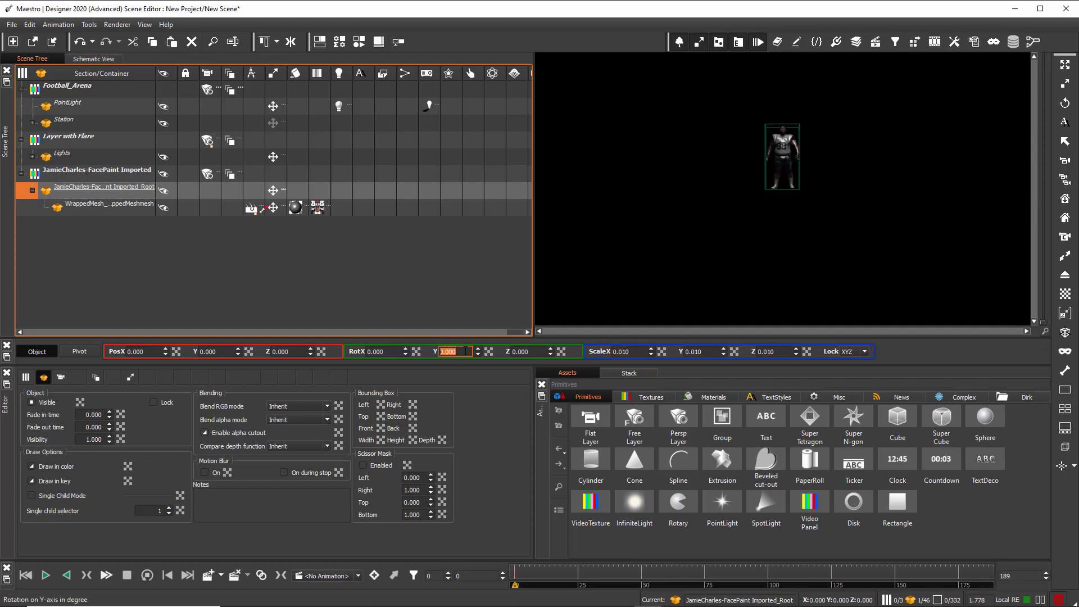
pyautogui.write('54')
pyautogui.press('Return')
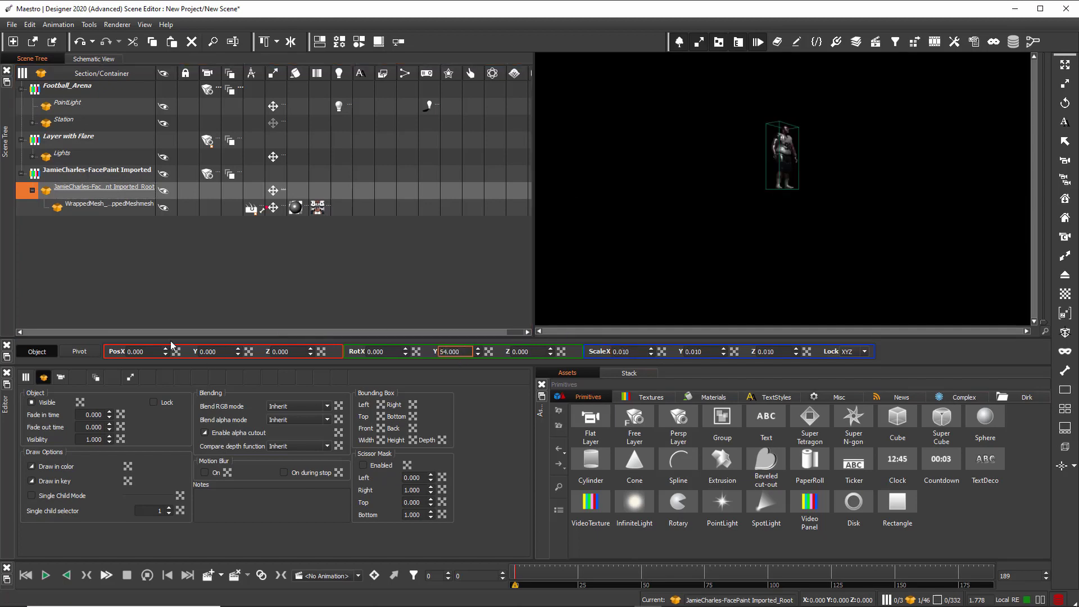
# Step: Position the player root at X -1.4, Y -1.1, Z 5
pyautogui.click(138, 351)
pyautogui.press('BackSpace')
pyautogui.write('-1.4')
pyautogui.press('Return')
pyautogui.click(219, 352)
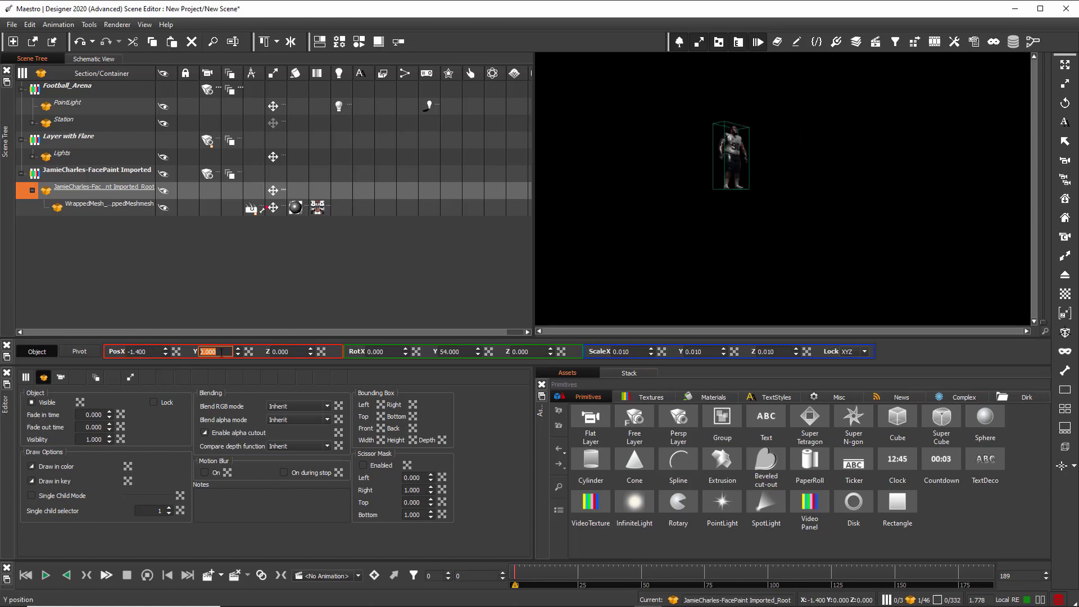
pyautogui.press('BackSpace')
pyautogui.write('1.100')
pyautogui.press('Return')
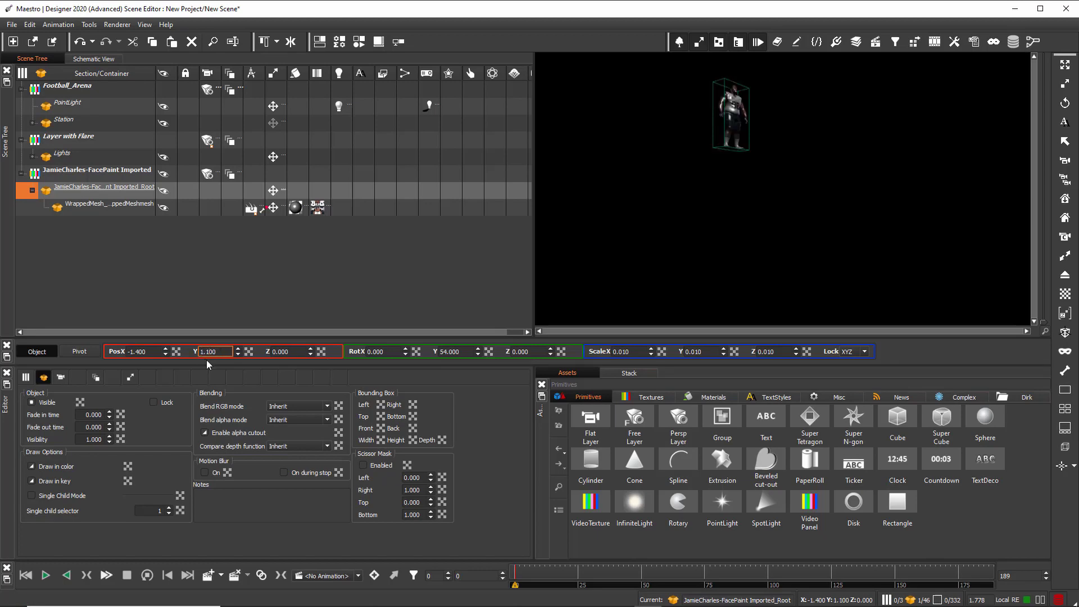
pyautogui.press('Home')
pyautogui.write('-')
pyautogui.press('Return')
pyautogui.click(281, 352)
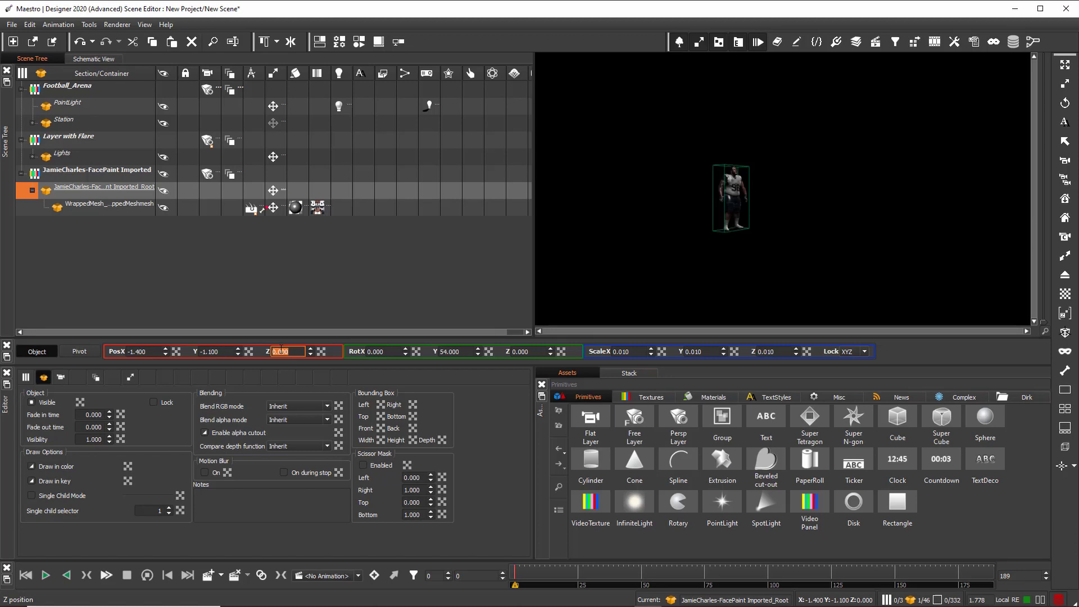
pyautogui.write('5')
pyautogui.press('Return')
pyautogui.click(768, 266)
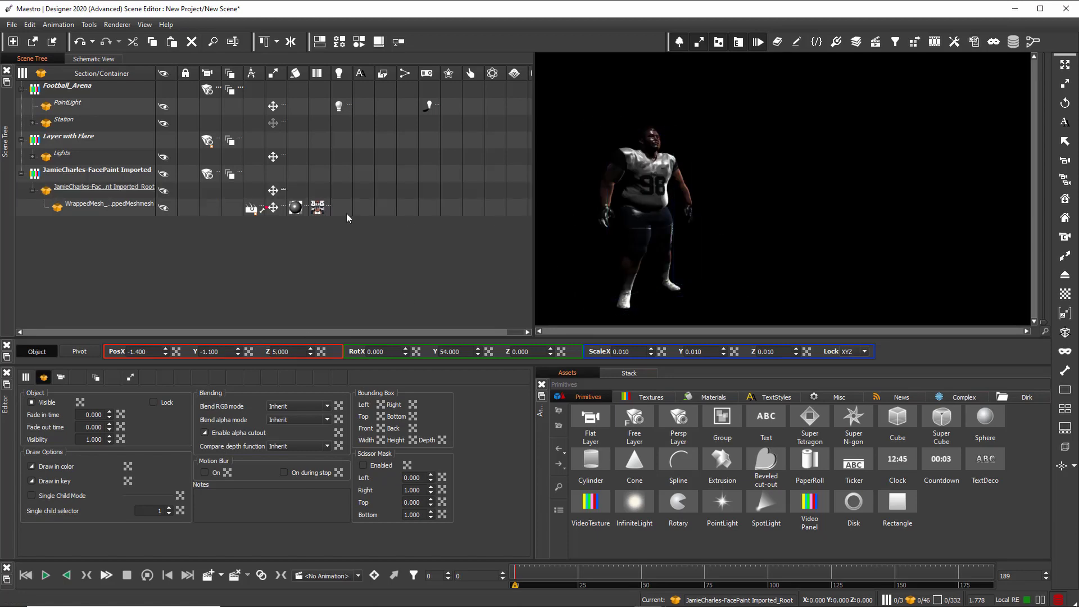
# Step: Turn off shading on the WrappedMesh material and set its diffuse colour to white
pyautogui.click(295, 207)
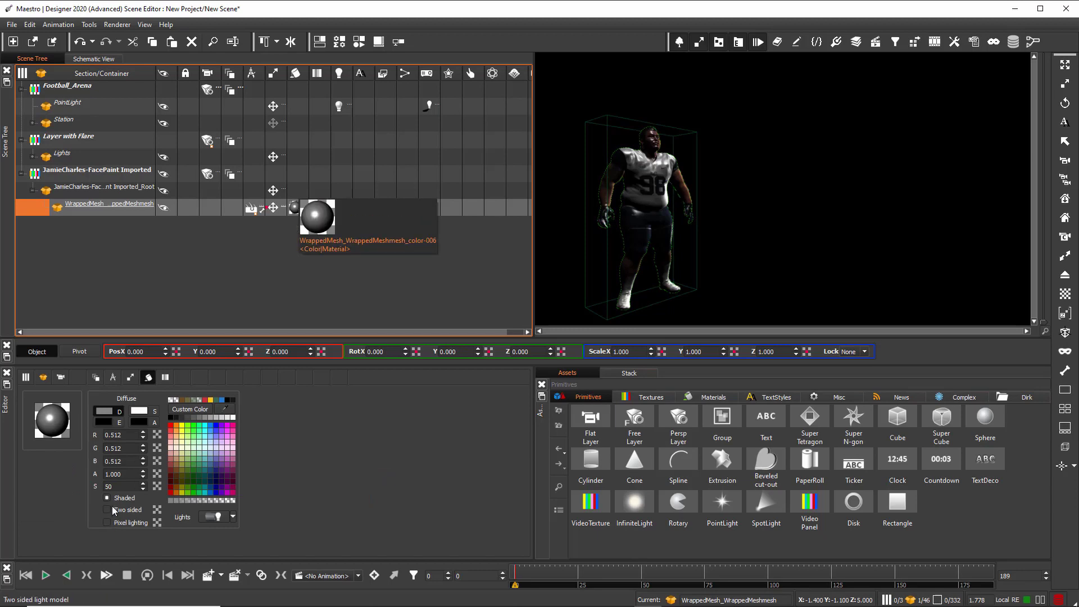
pyautogui.click(107, 497)
pyautogui.click(233, 413)
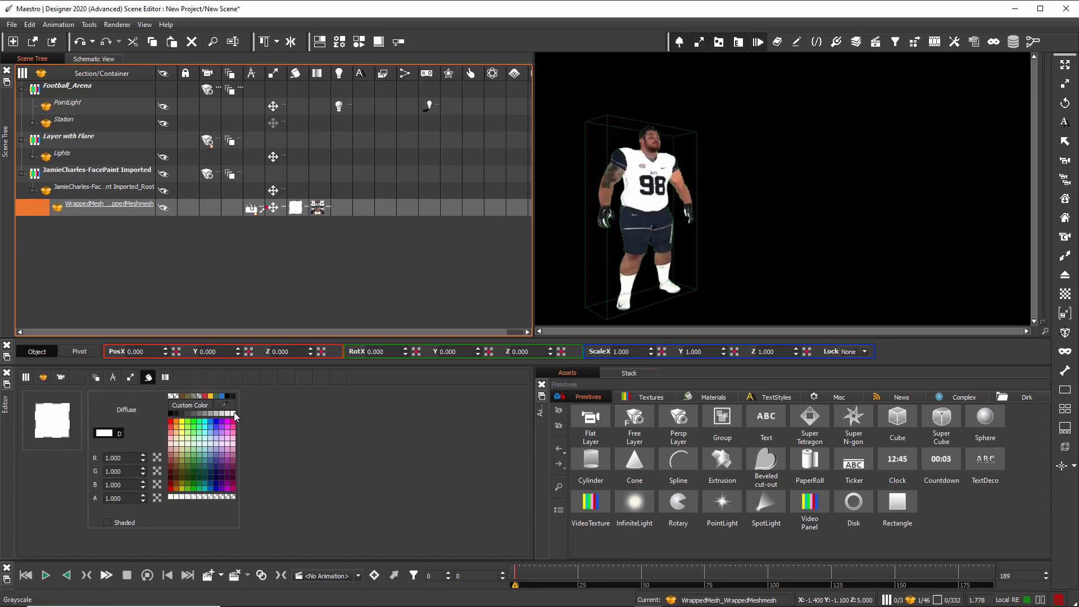
pyautogui.click(433, 319)
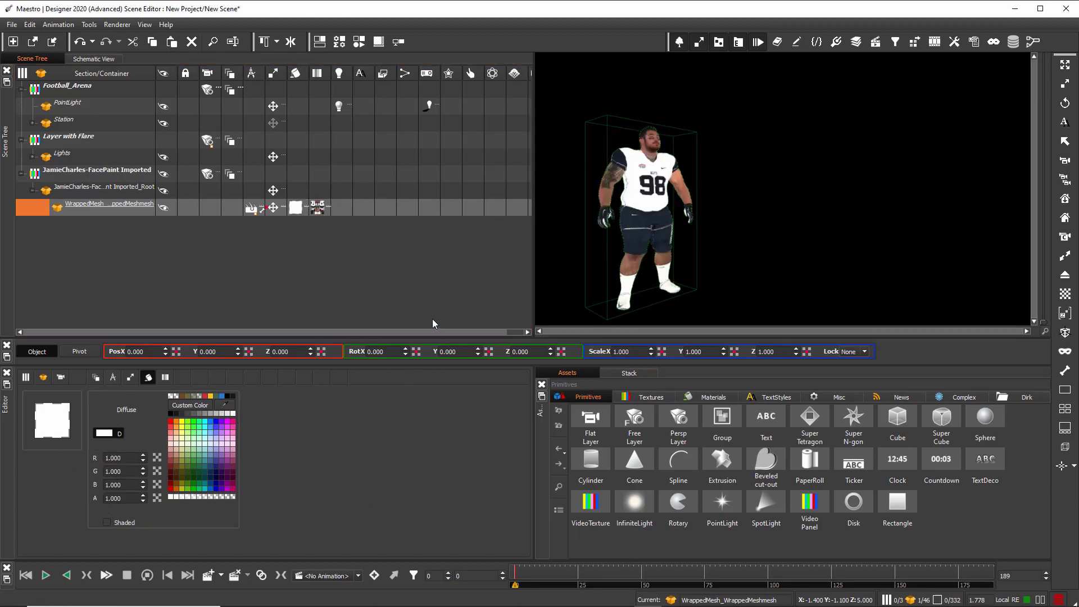
pyautogui.click(823, 235)
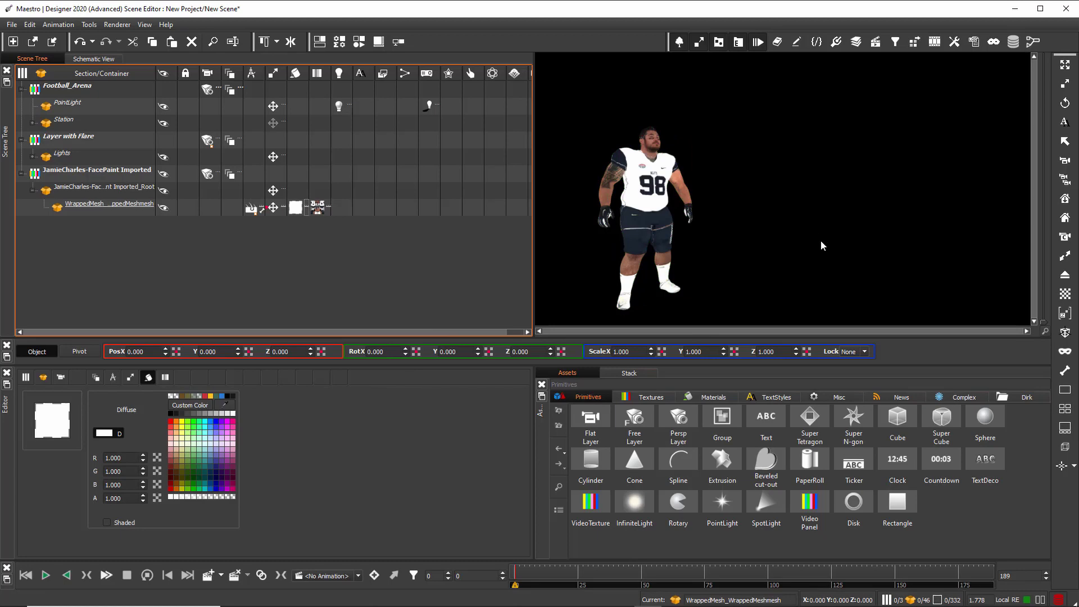
# Step: Show the skeleton bones and load the player's Armature animation
pyautogui.click(1065, 371)
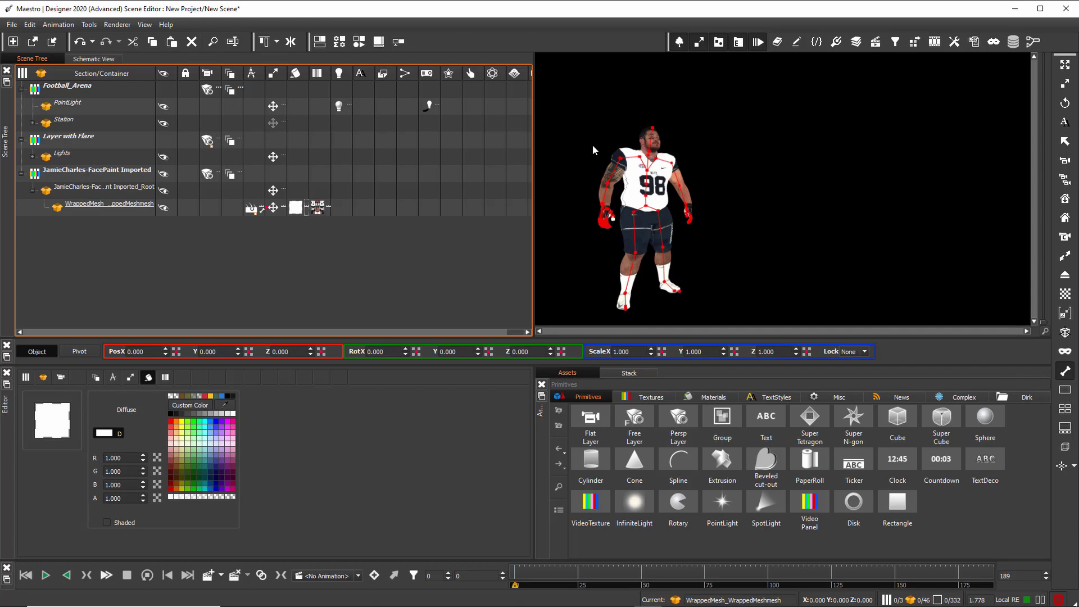
pyautogui.click(654, 141)
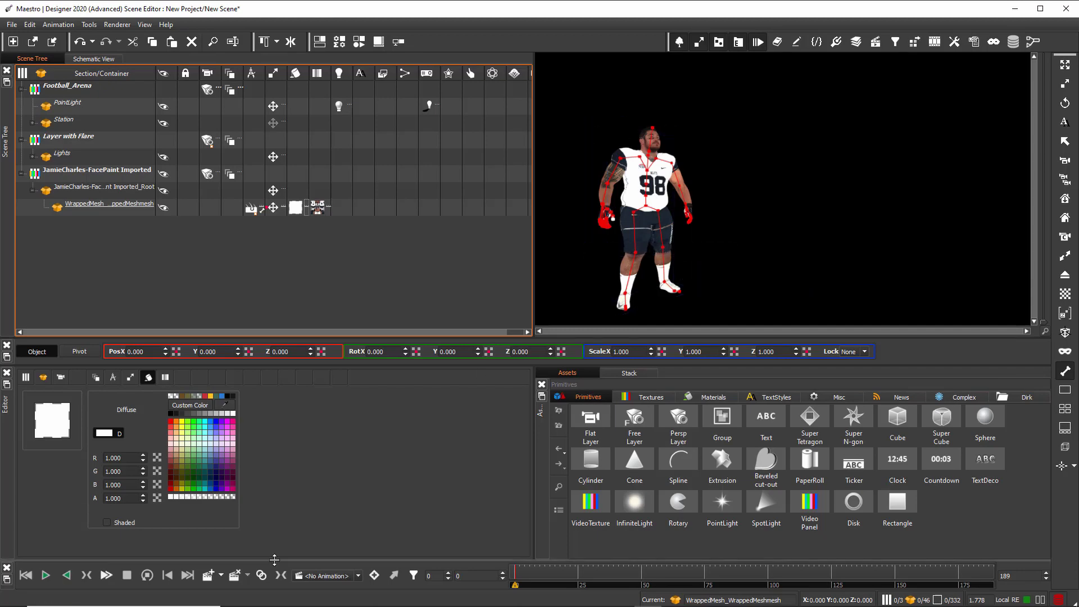
pyautogui.click(356, 576)
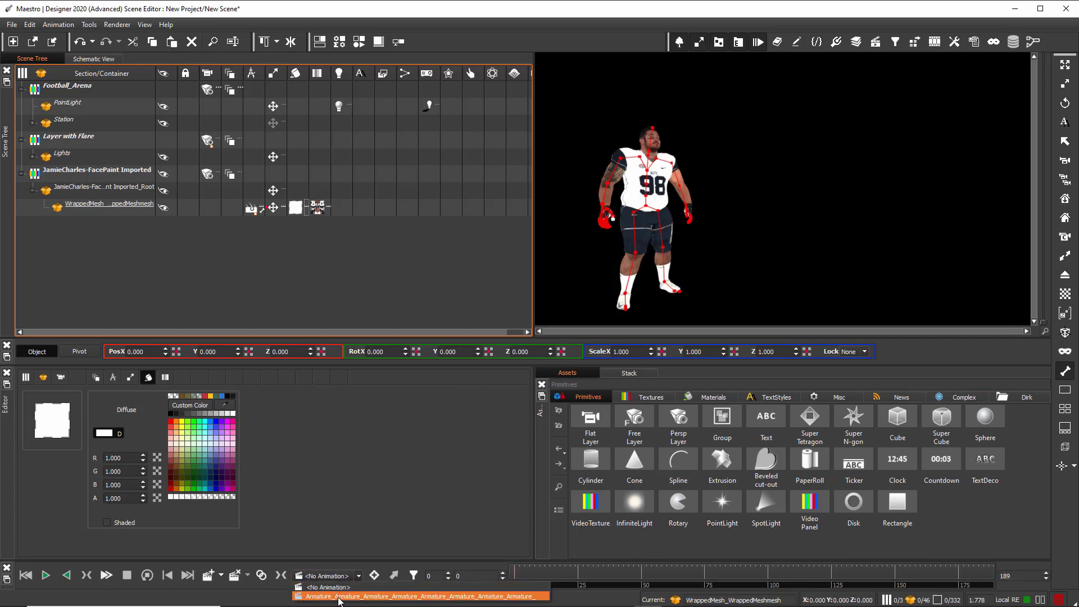
pyautogui.click(339, 600)
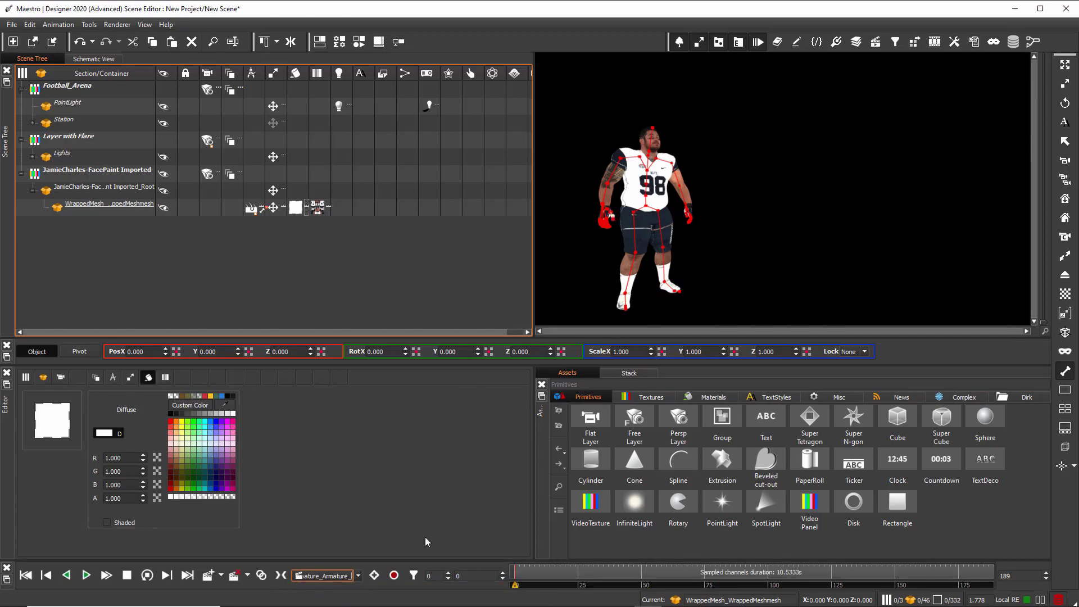
# Step: Rename the animation 'player' and play it through
pyautogui.doubleClick(329, 576)
pyautogui.write('player')
pyautogui.press('Return')
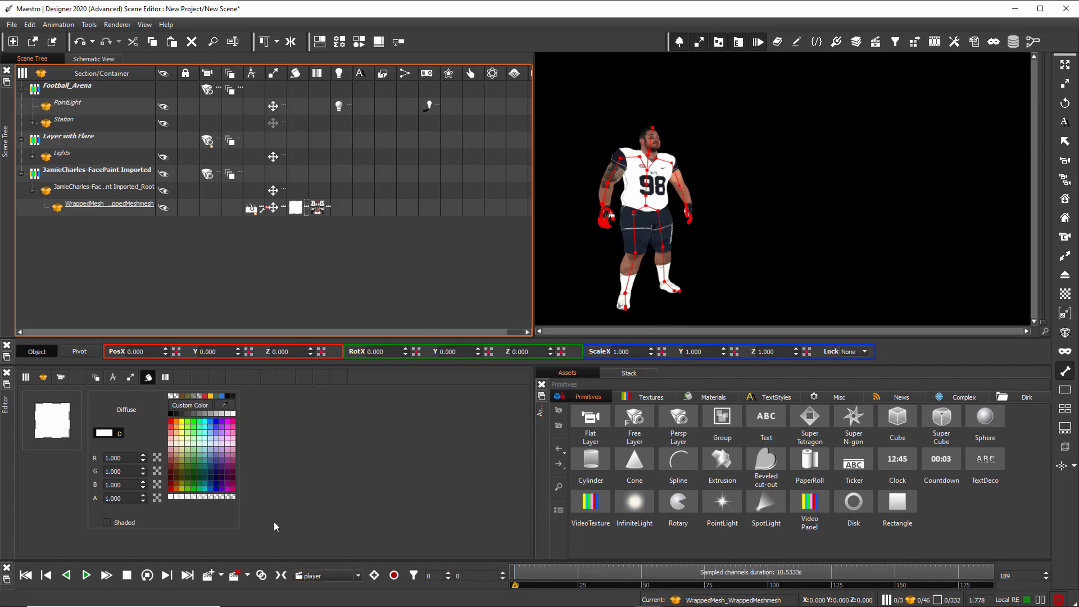
pyautogui.click(86, 575)
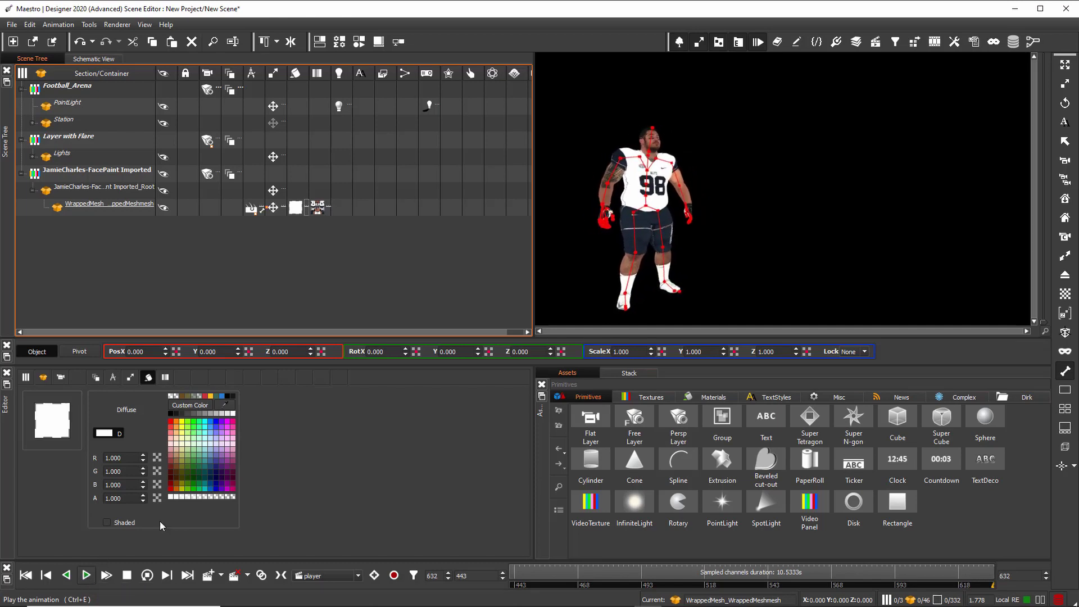
# Step: Hide the bones, add a new animation group, and load mixamorig_Head into the Property Editor Stack
pyautogui.click(1066, 370)
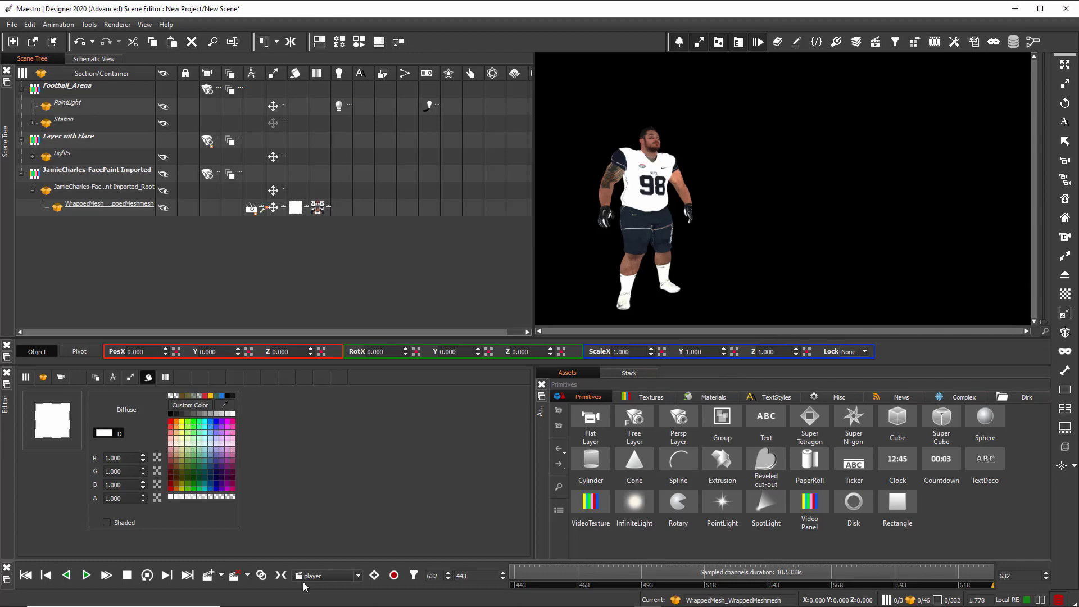
pyautogui.click(208, 577)
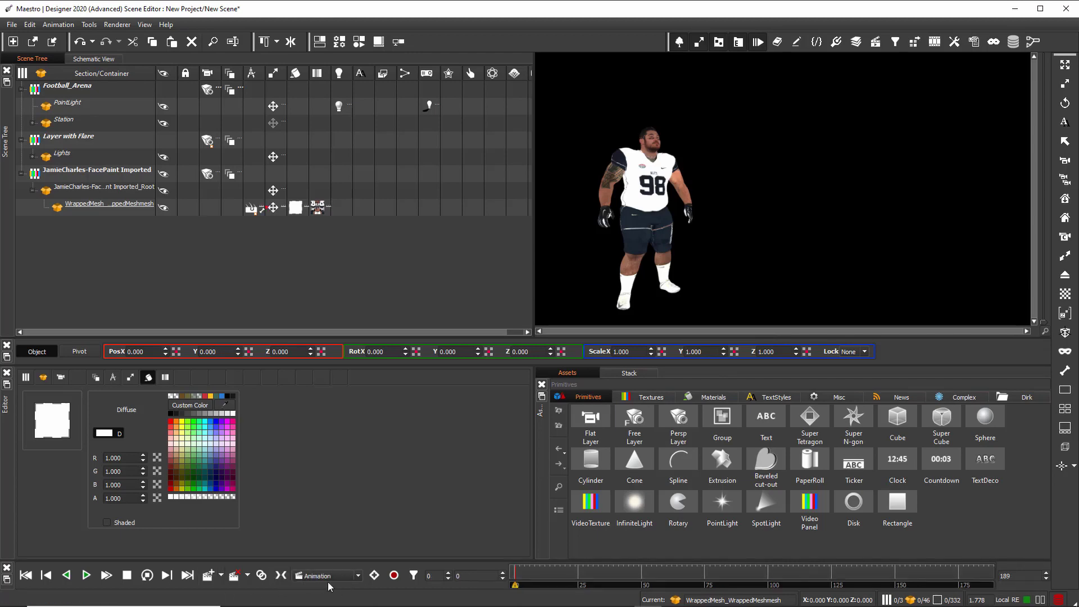
pyautogui.click(778, 42)
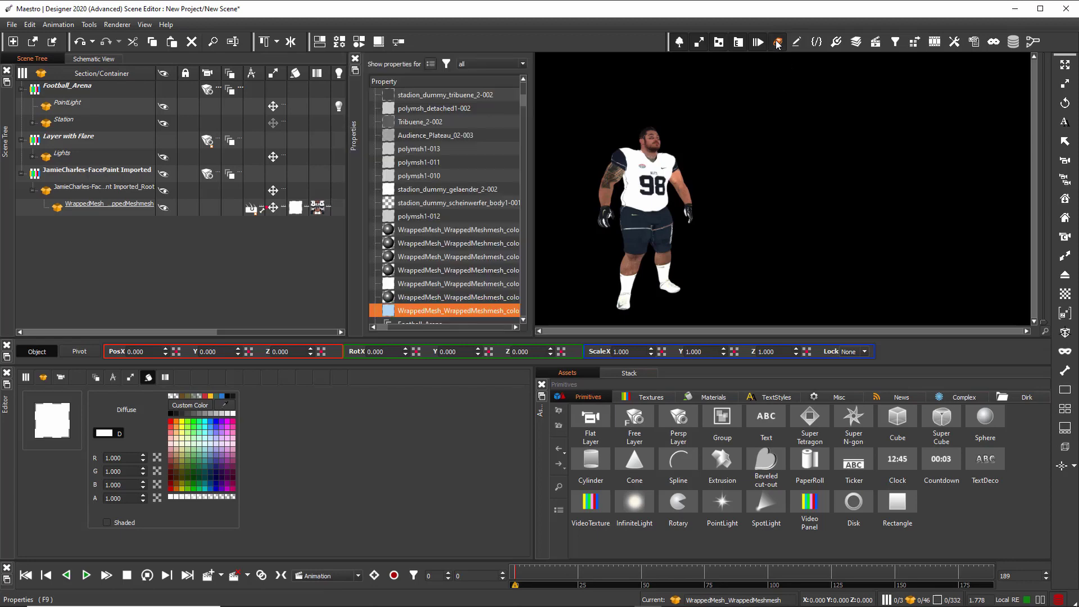
pyautogui.moveTo(523, 102); pyautogui.dragTo(511, 213)
pyautogui.click(437, 257)
pyautogui.click(622, 374)
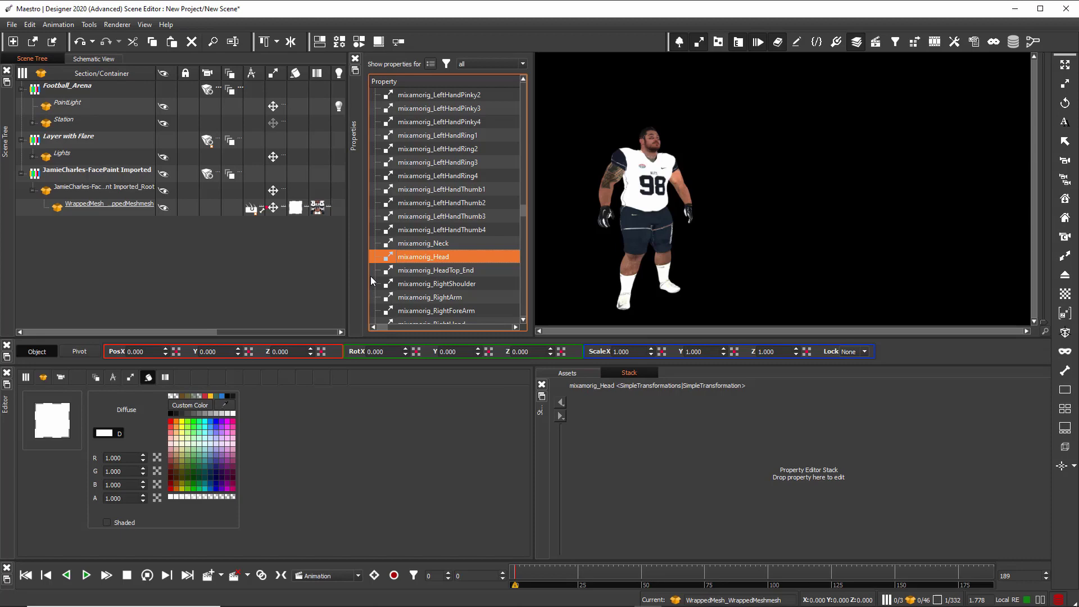
pyautogui.moveTo(417, 258); pyautogui.dragTo(645, 442)
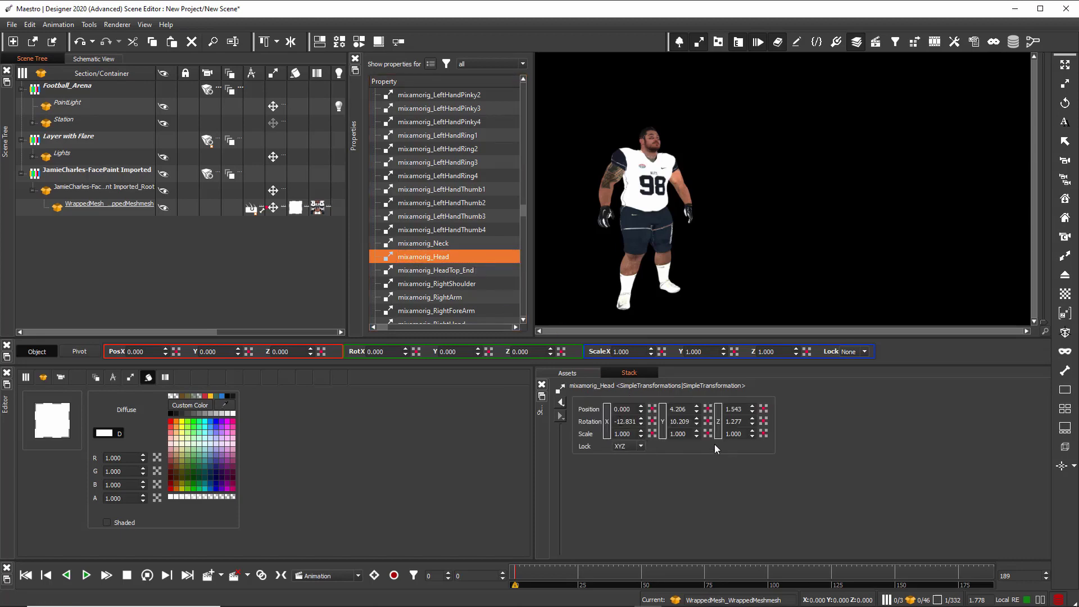
# Step: Key the head bone's Z rotation at 0 and then at 30 degrees
pyautogui.doubleClick(734, 421)
pyautogui.write('0')
pyautogui.click(764, 422)
pyautogui.doubleClick(739, 423)
pyautogui.write('30')
pyautogui.press('Return')
pyautogui.click(765, 425)
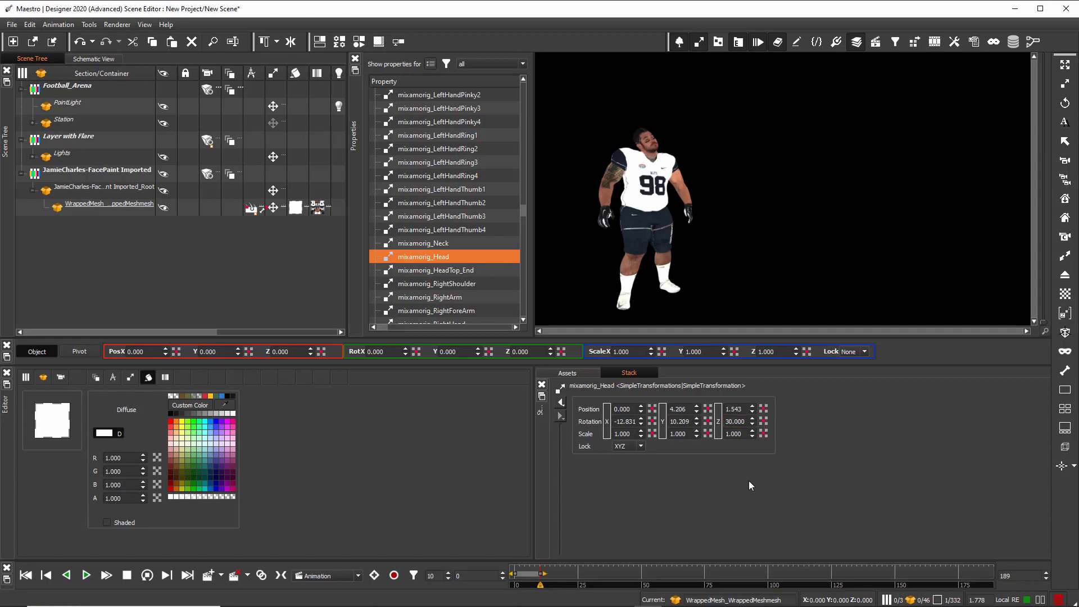
# Step: Add Z rotation keys of -30 at frame 20 and 0 at frame 30
pyautogui.press('Right')
pyautogui.doubleClick(736, 422)
pyautogui.write('-30')
pyautogui.press('Return')
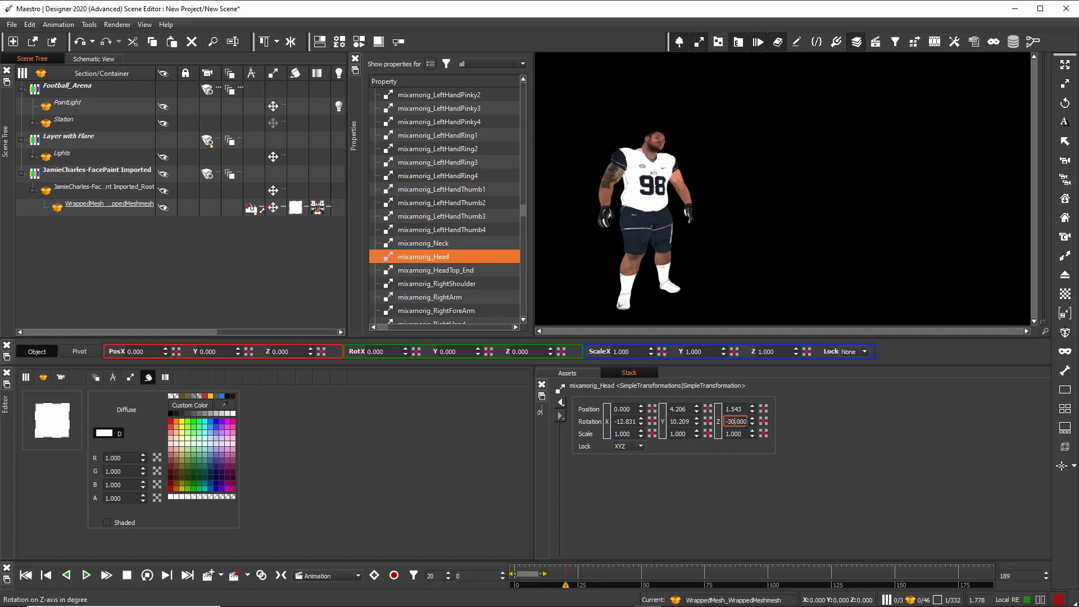
pyautogui.click(763, 422)
pyautogui.press('Right')
pyautogui.doubleClick(736, 422)
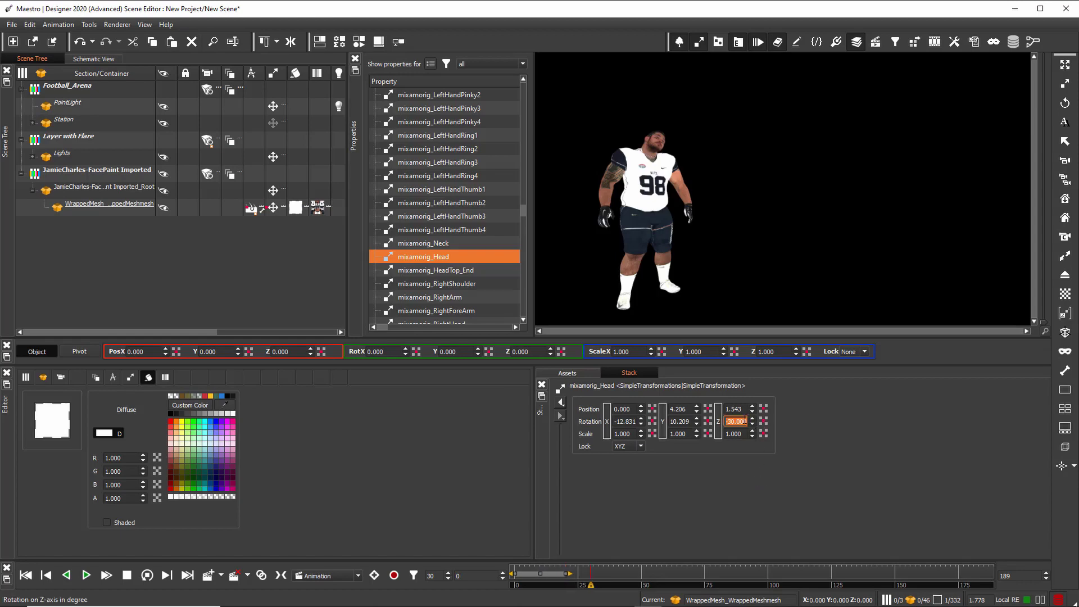
pyautogui.write('0')
pyautogui.press('Return')
pyautogui.click(763, 421)
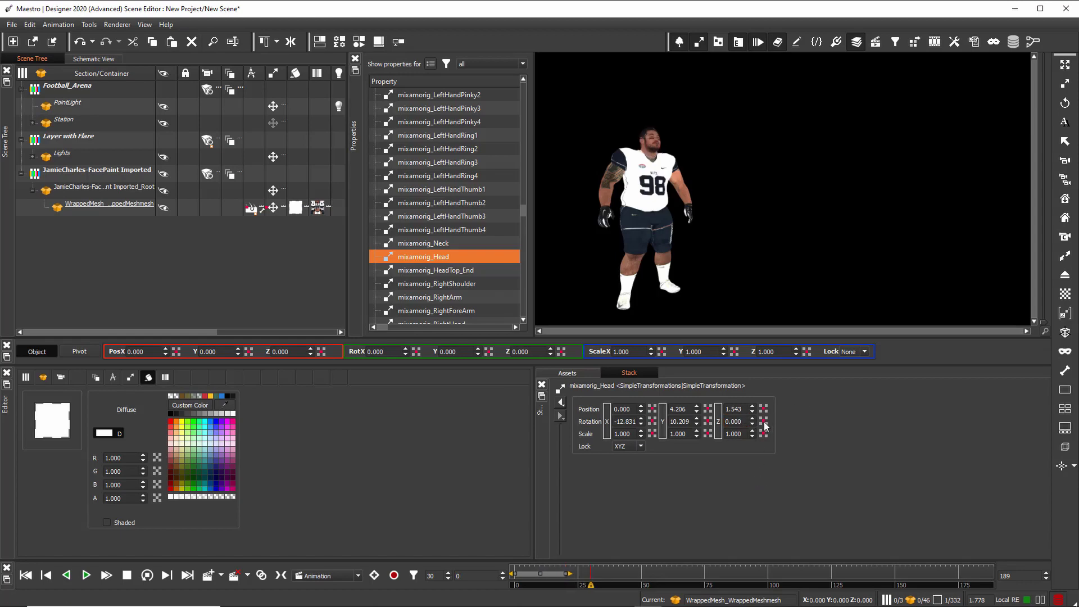
# Step: Extend the animation end to frame 75, play the head turn, and close Properties
pyautogui.moveTo(235, 600)
pyautogui.click(88, 575)
pyautogui.moveTo(597, 576); pyautogui.dragTo(711, 582)
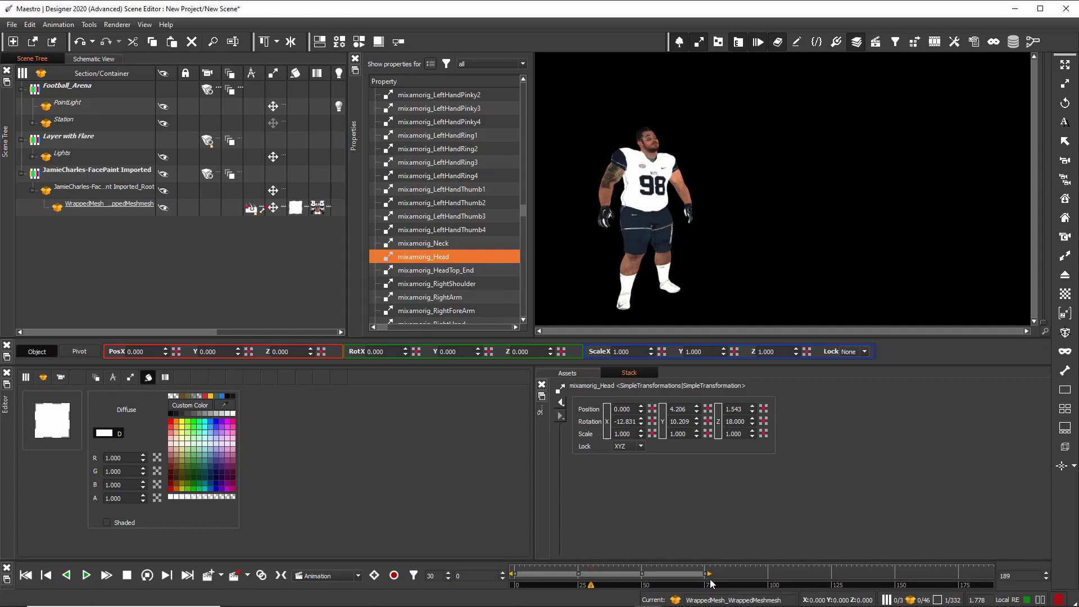
pyautogui.click(26, 575)
pyautogui.click(92, 577)
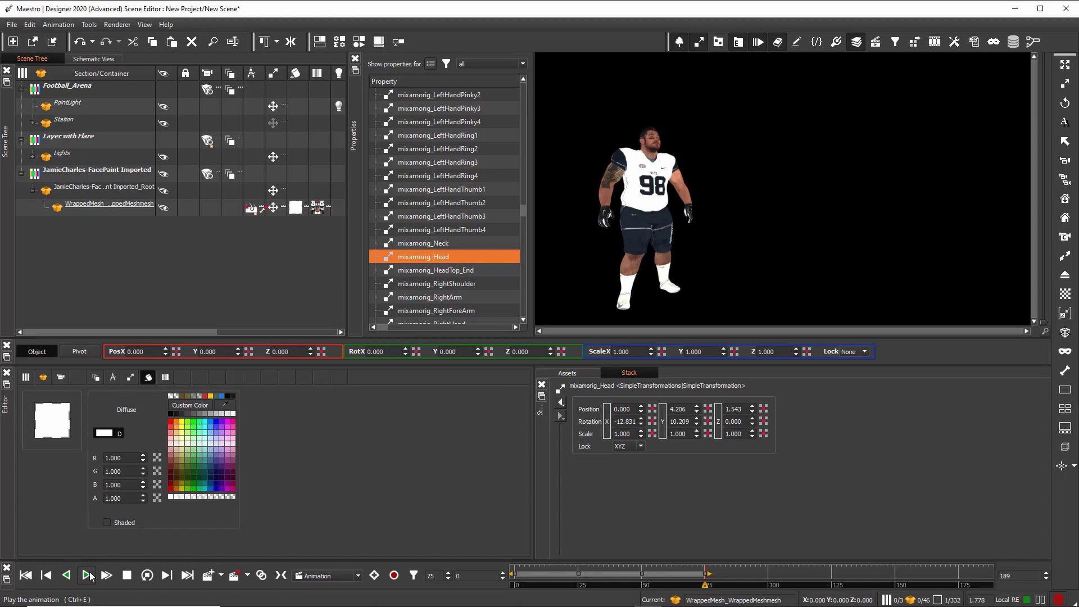
pyautogui.click(354, 59)
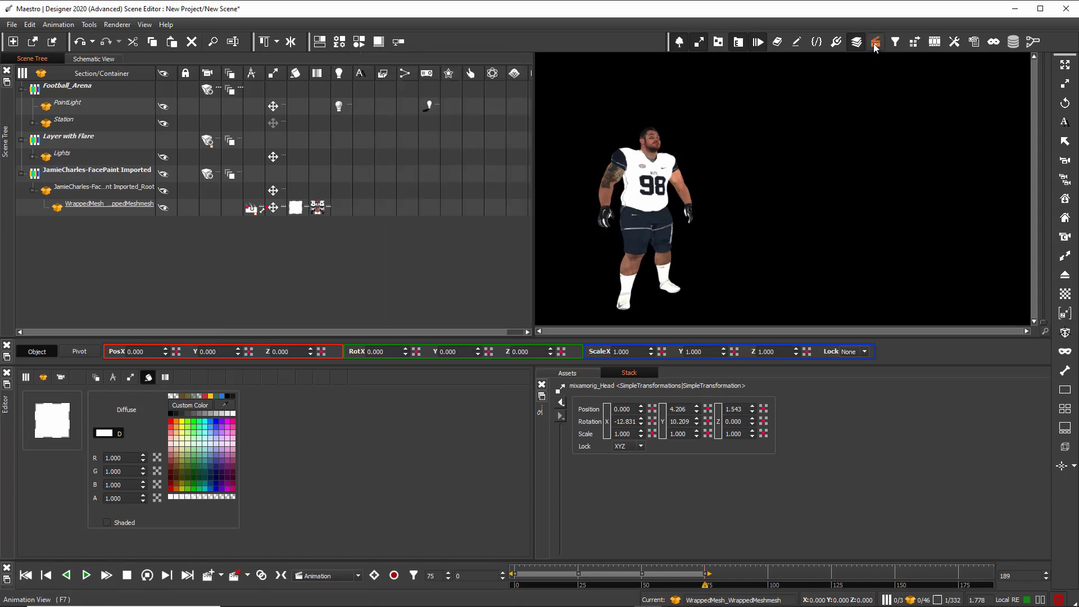
# Step: Apply smooth tangents to all four Rotation/Z keys in Animation View and replay the head turn
pyautogui.click(874, 44)
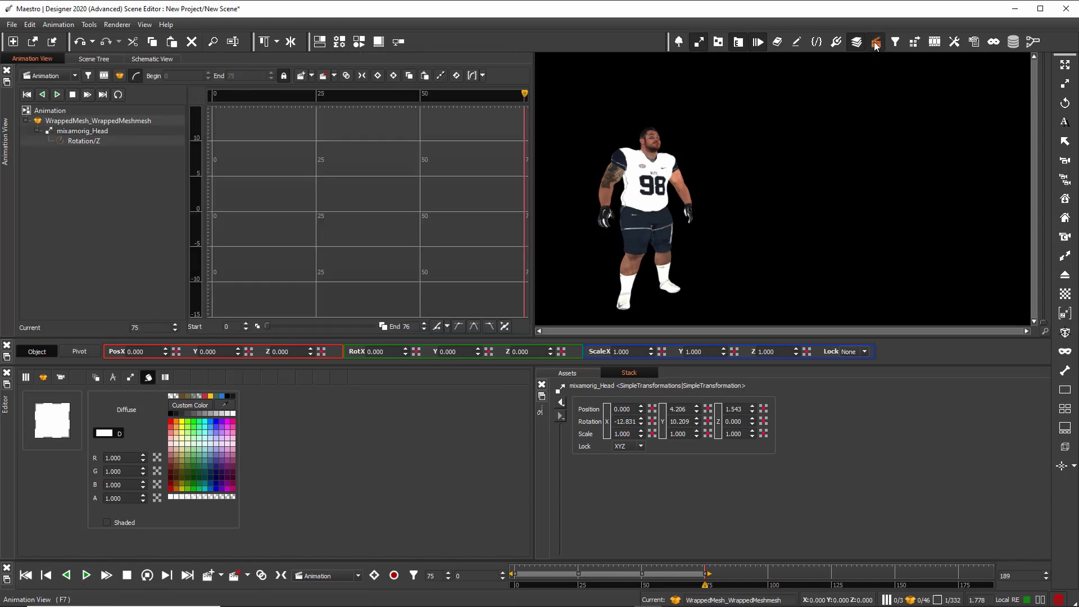
pyautogui.click(87, 140)
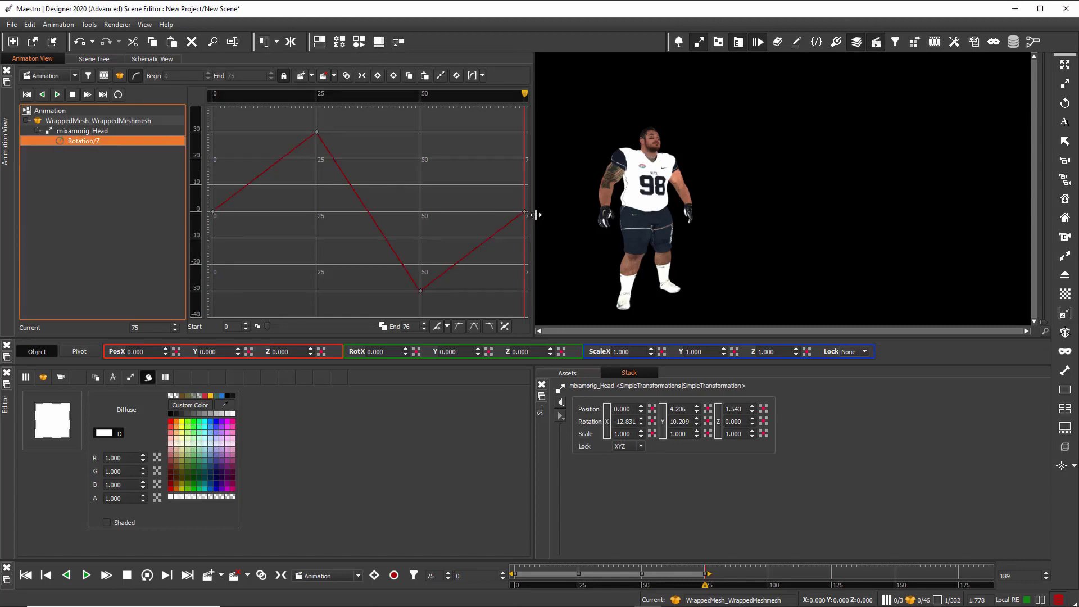
pyautogui.moveTo(211, 120); pyautogui.dragTo(526, 316)
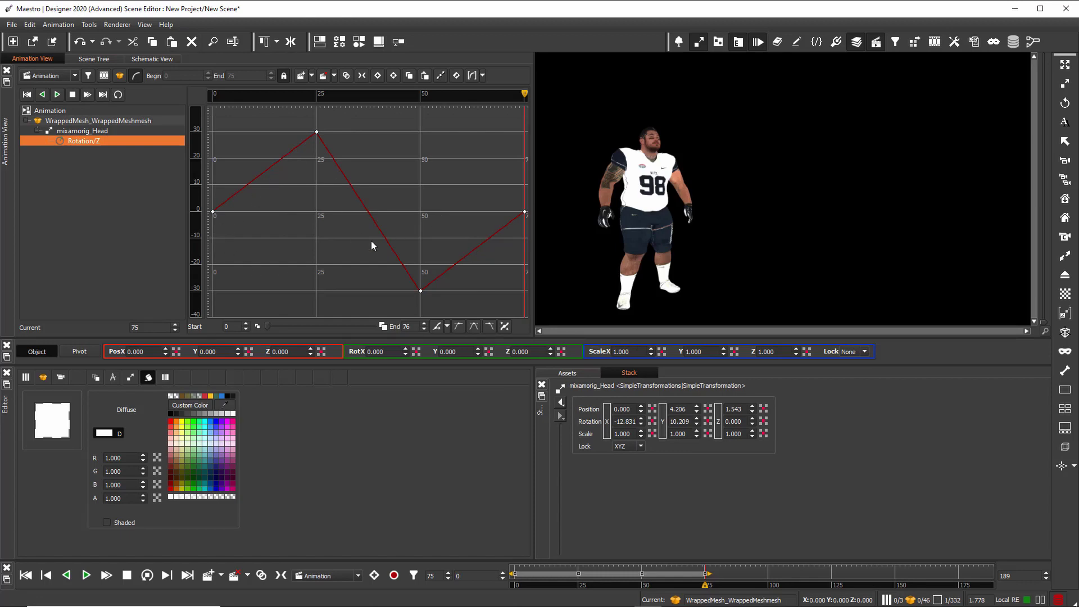
pyautogui.click(437, 326)
pyautogui.click(23, 578)
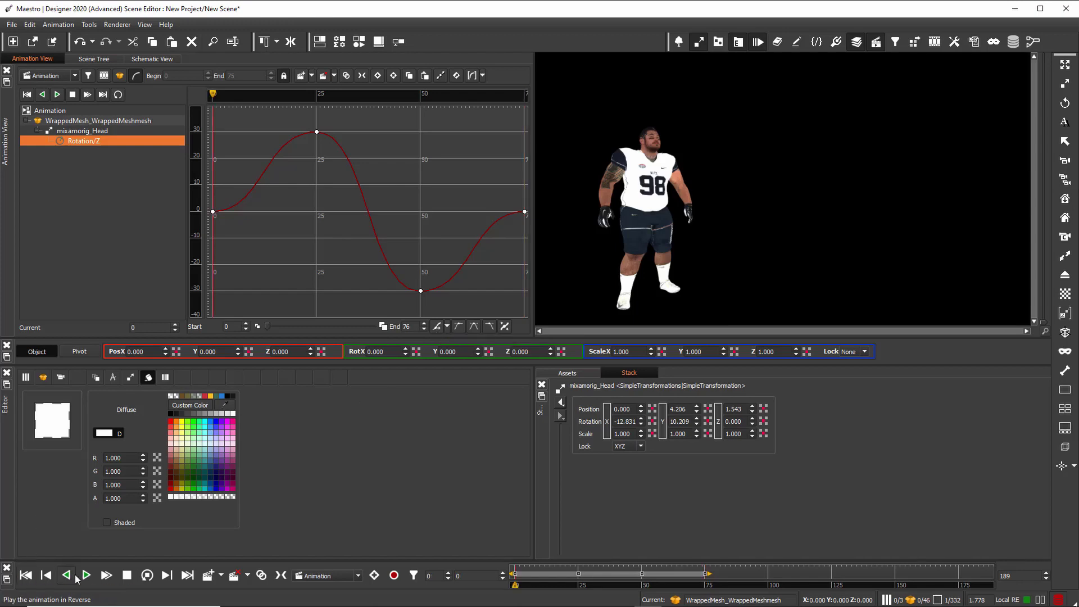
pyautogui.click(87, 576)
# Step: Drag the Football asset from the Dirk collection into the player's group in the Scene Tree
pyautogui.click(567, 372)
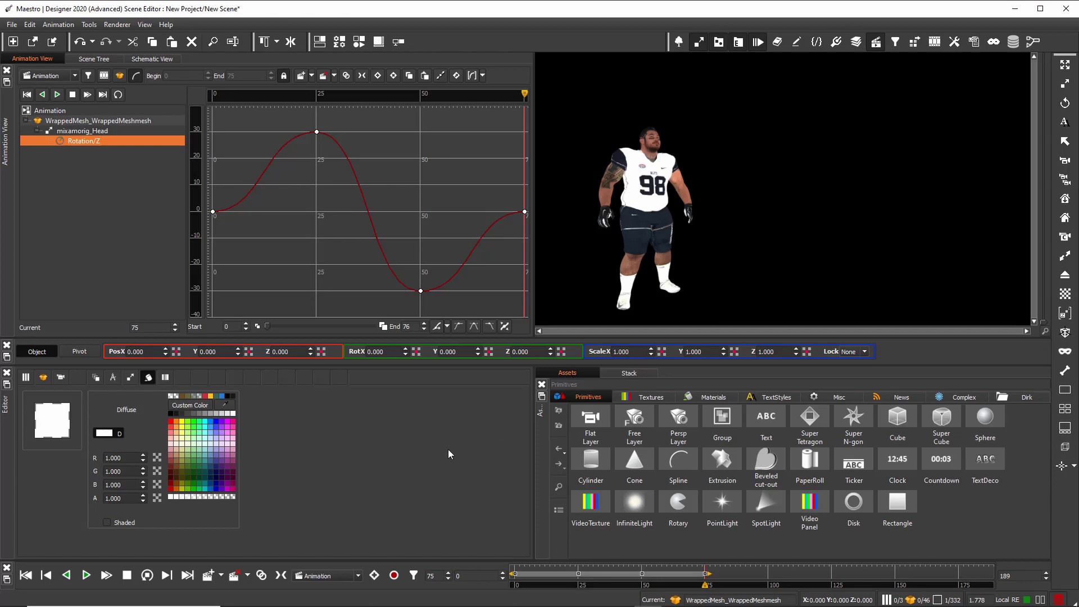
pyautogui.click(99, 60)
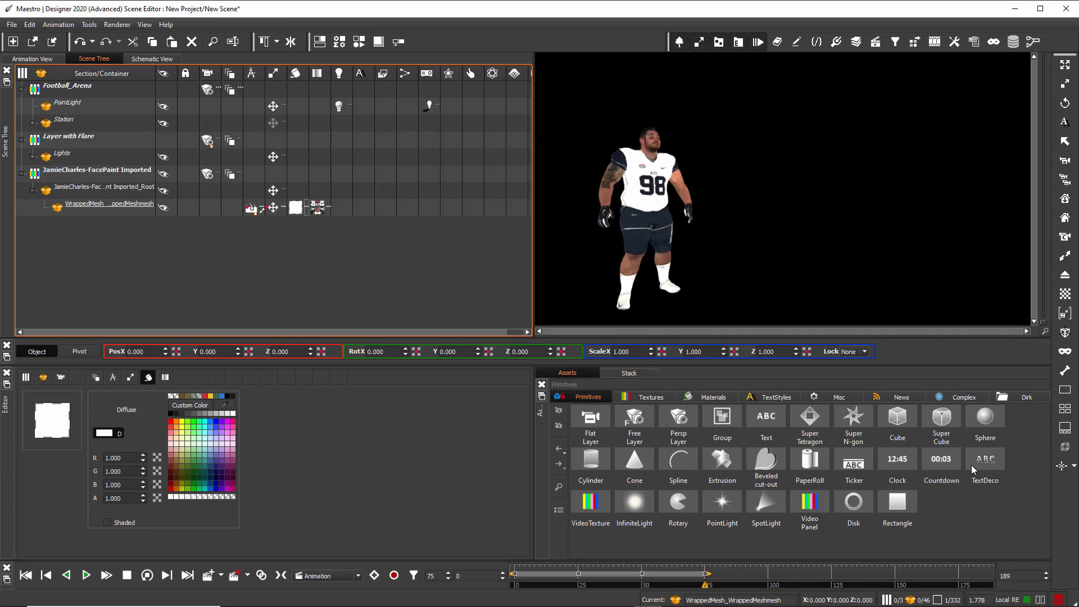
pyautogui.click(1026, 398)
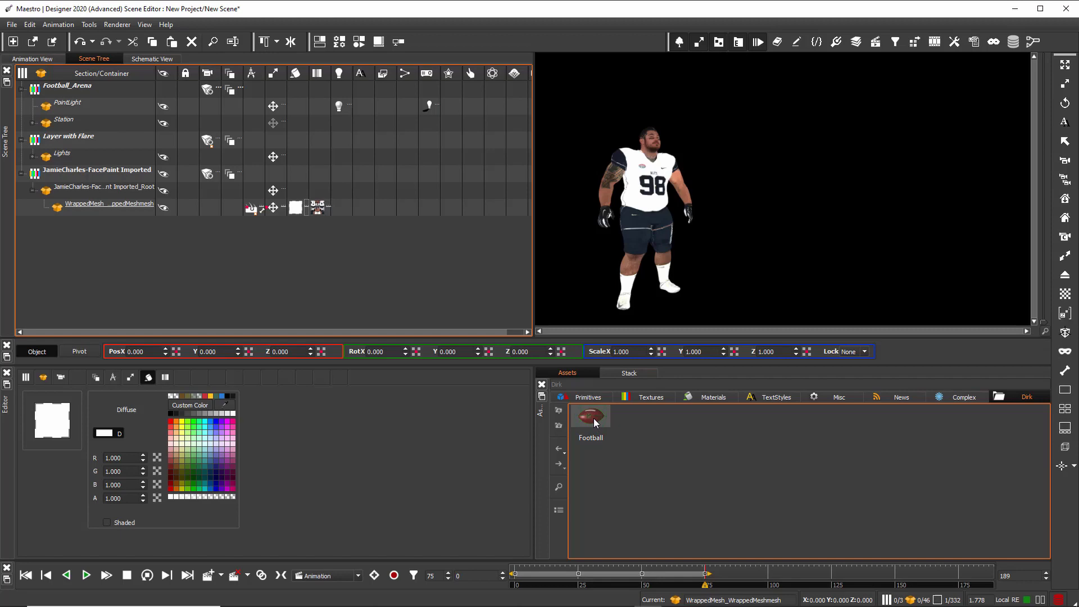
pyautogui.moveTo(594, 419); pyautogui.dragTo(86, 176)
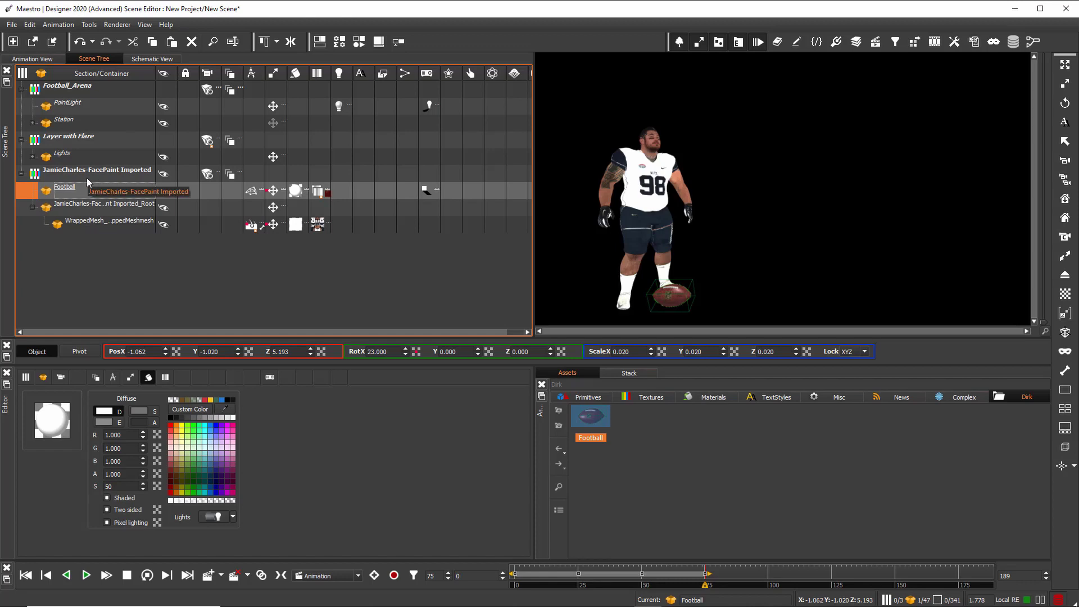
# Step: Switch to the football animation, play it, and return to the start
pyautogui.click(148, 309)
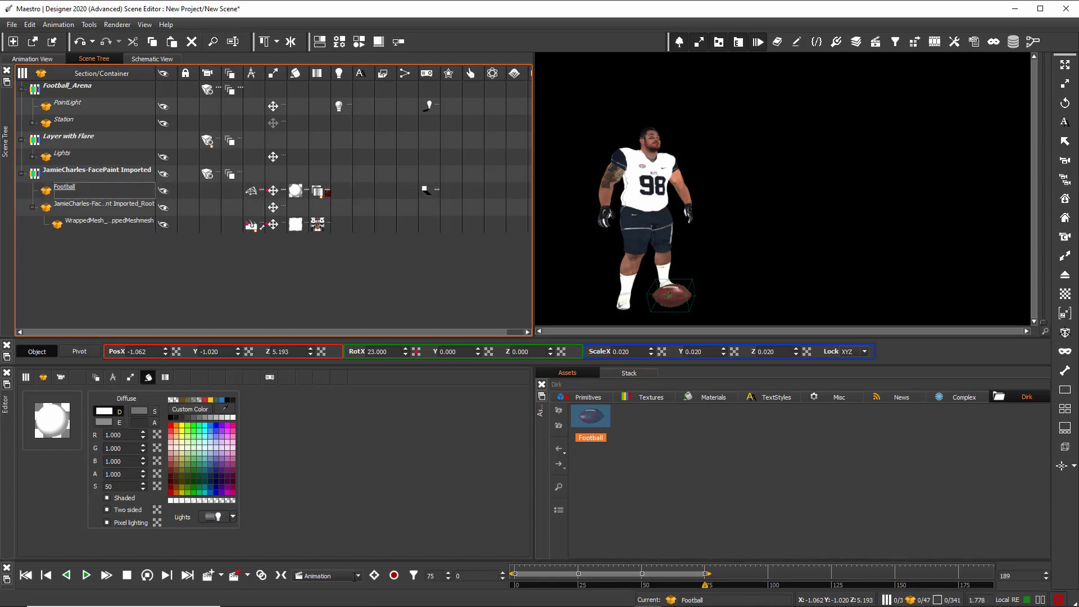
pyautogui.click(359, 576)
pyautogui.click(315, 556)
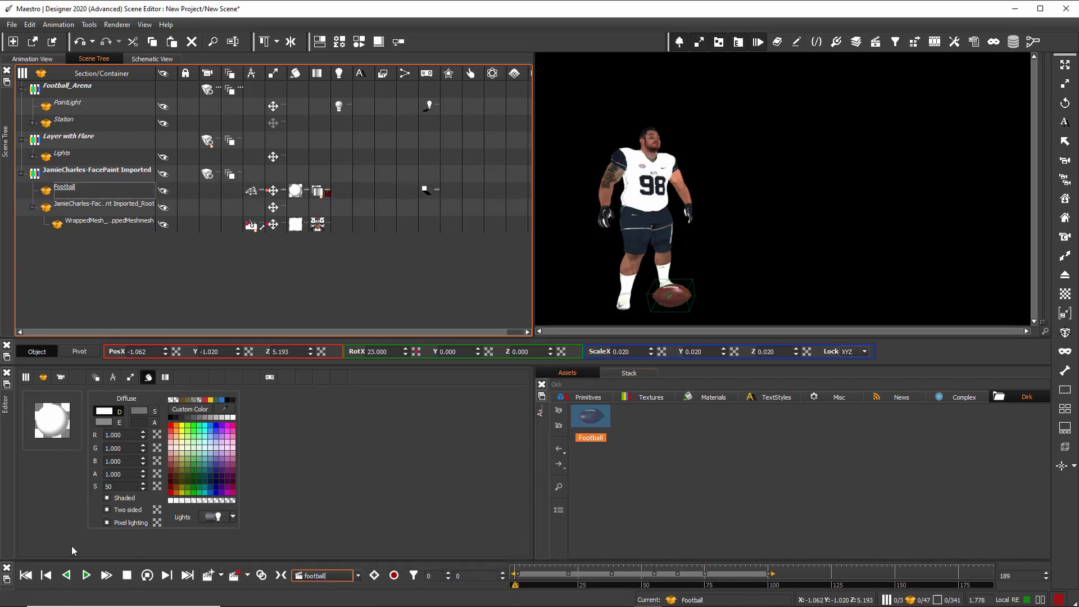
pyautogui.click(88, 575)
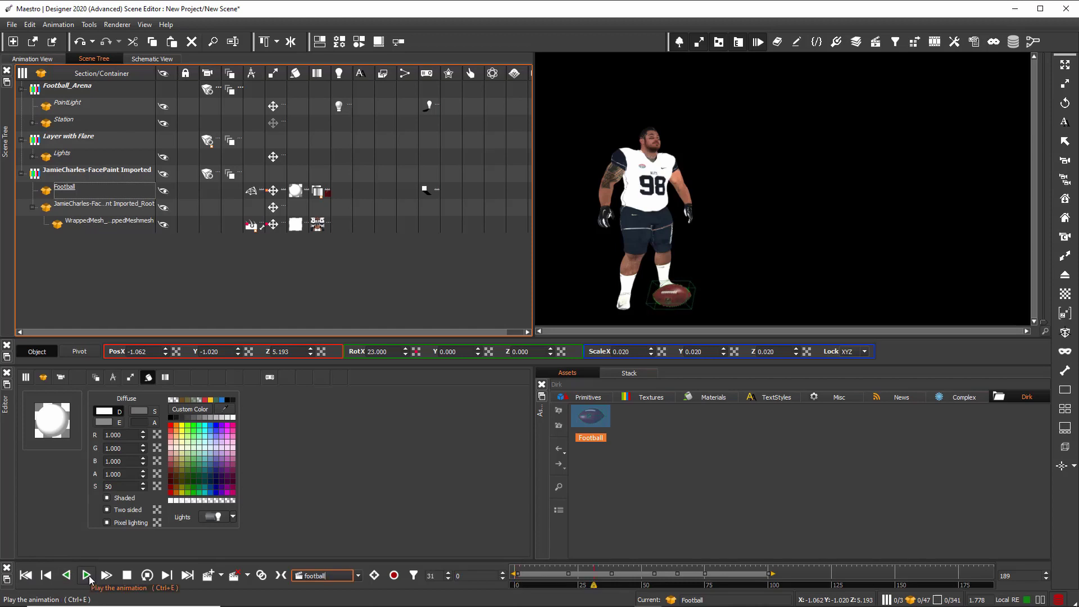
pyautogui.click(36, 576)
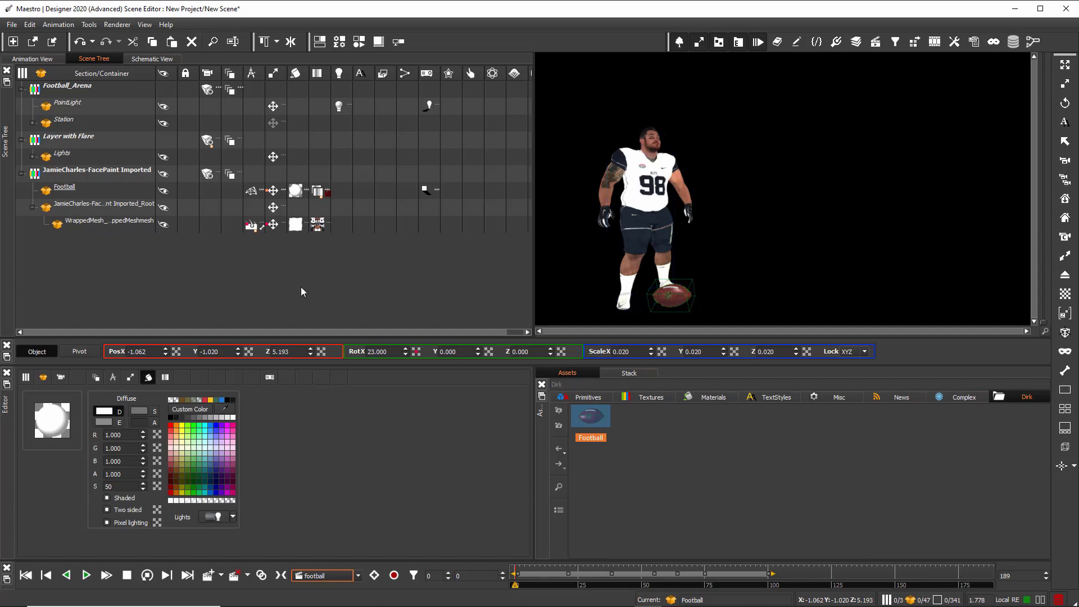
# Step: Create a new master animation group named Master and view its channels
pyautogui.click(221, 575)
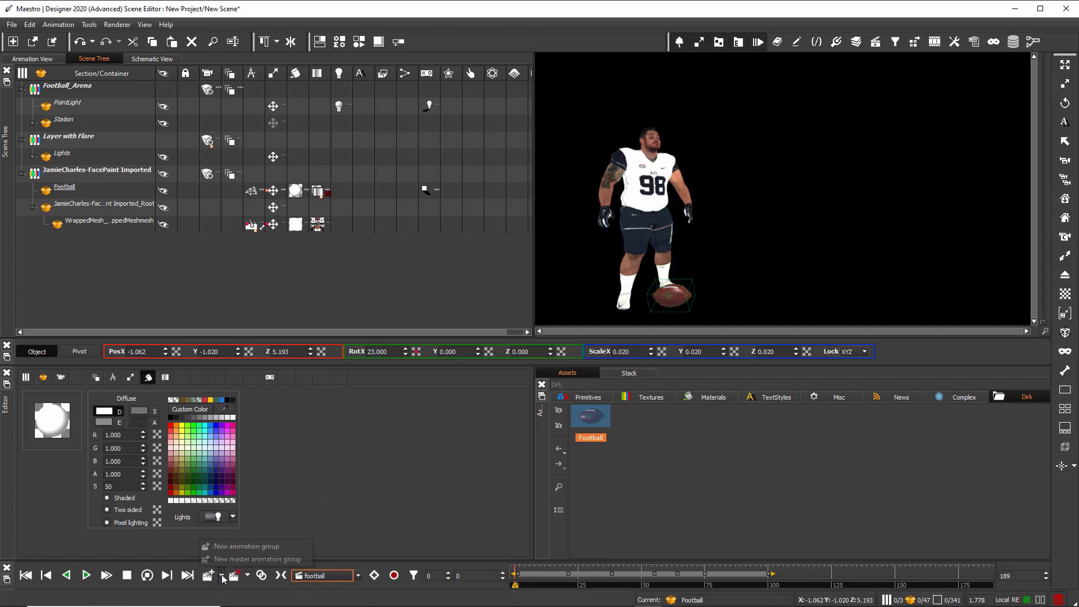
pyautogui.click(260, 559)
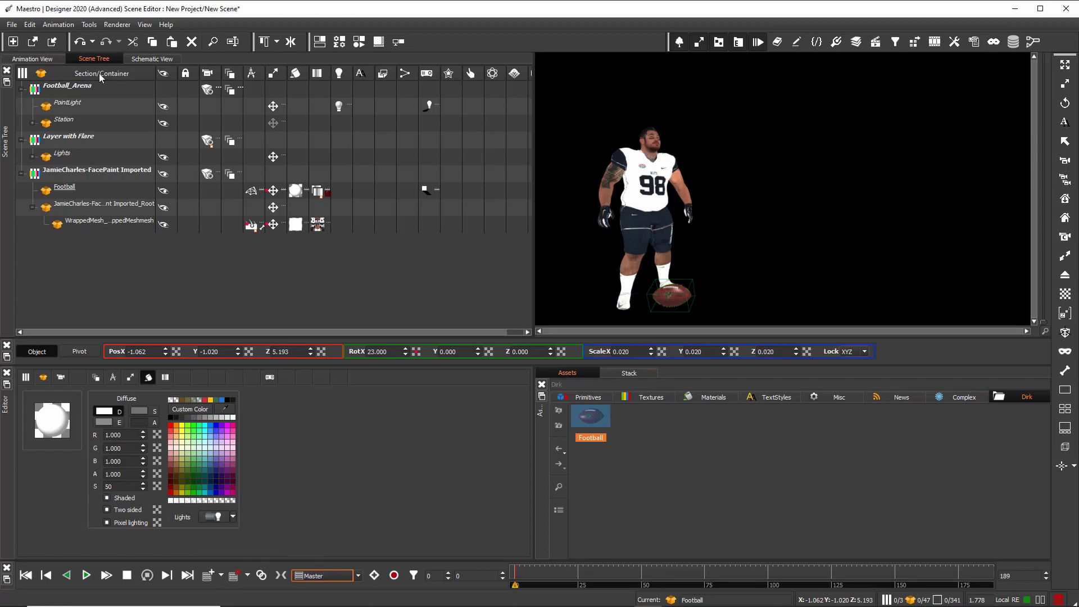
pyautogui.click(38, 59)
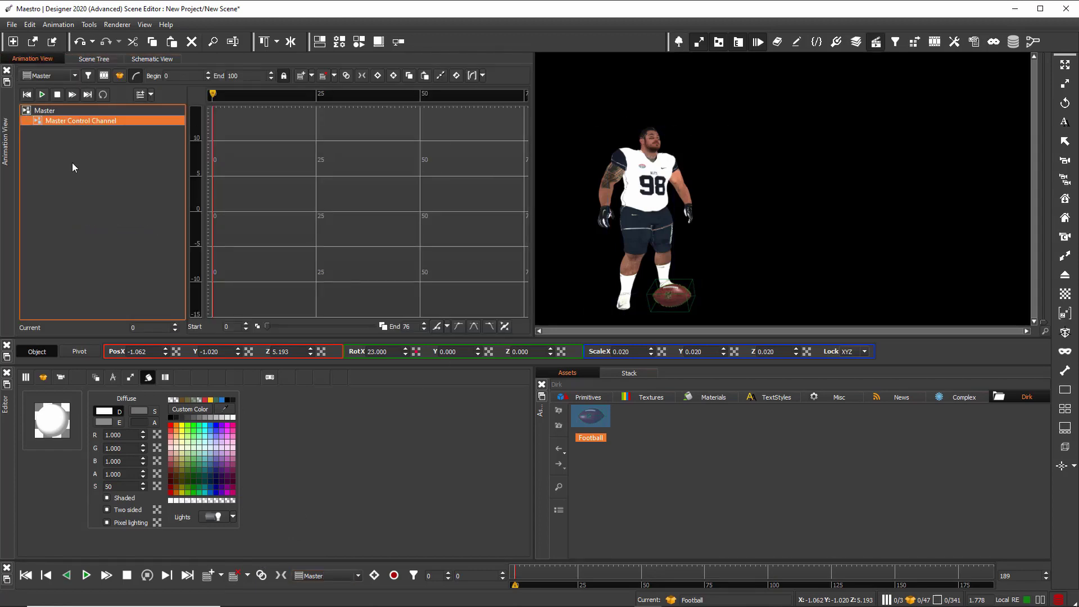
# Step: Add the player, football and Animation tracks to the Master group from the channel list menu
pyautogui.rightClick(103, 191)
pyautogui.click(139, 77)
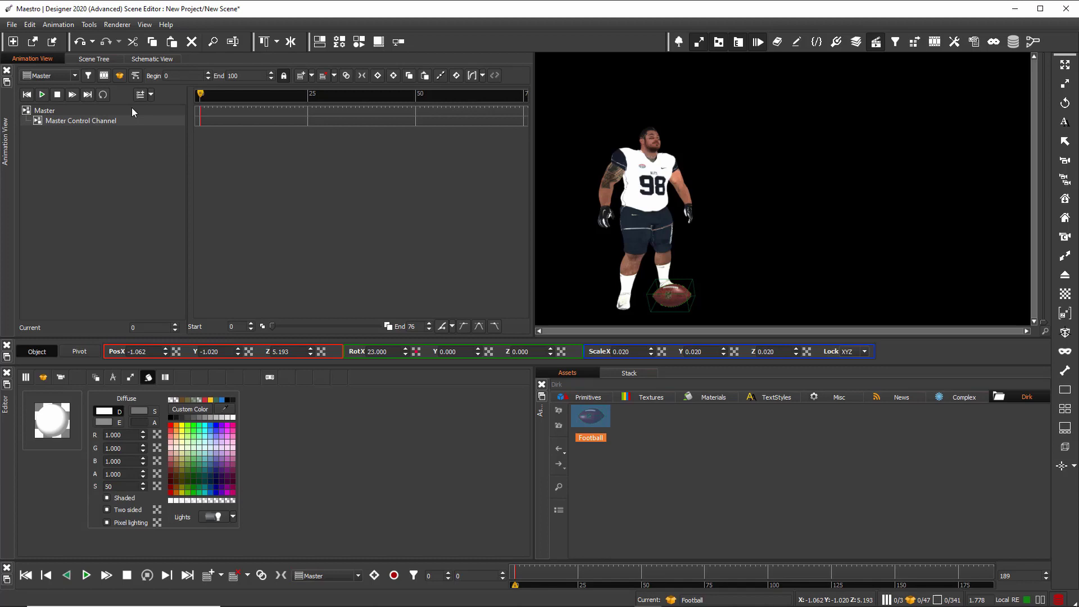
pyautogui.rightClick(87, 167)
pyautogui.moveTo(156, 268)
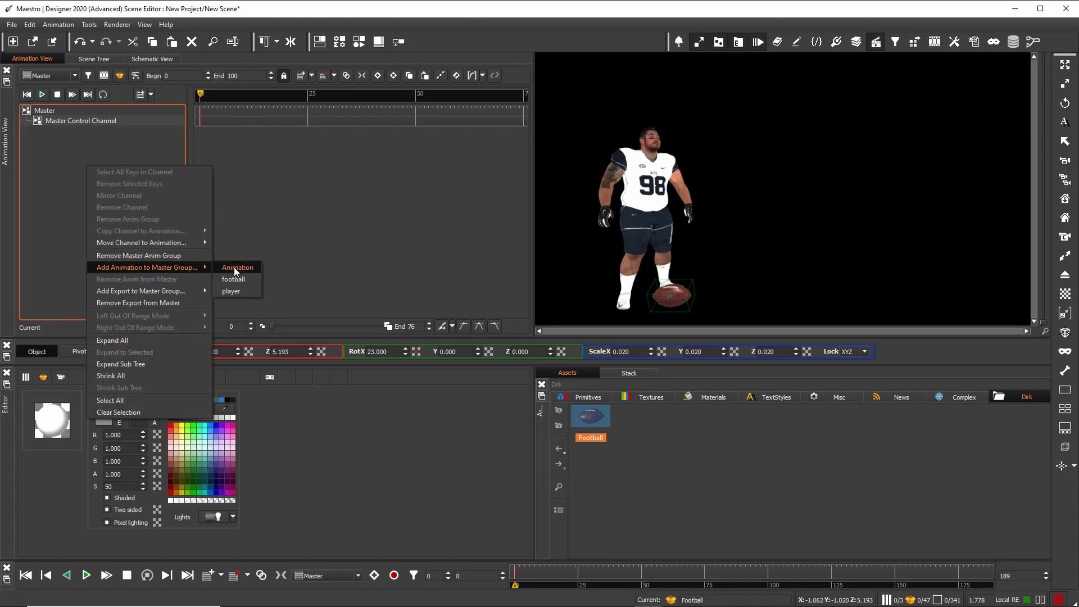
pyautogui.click(236, 290)
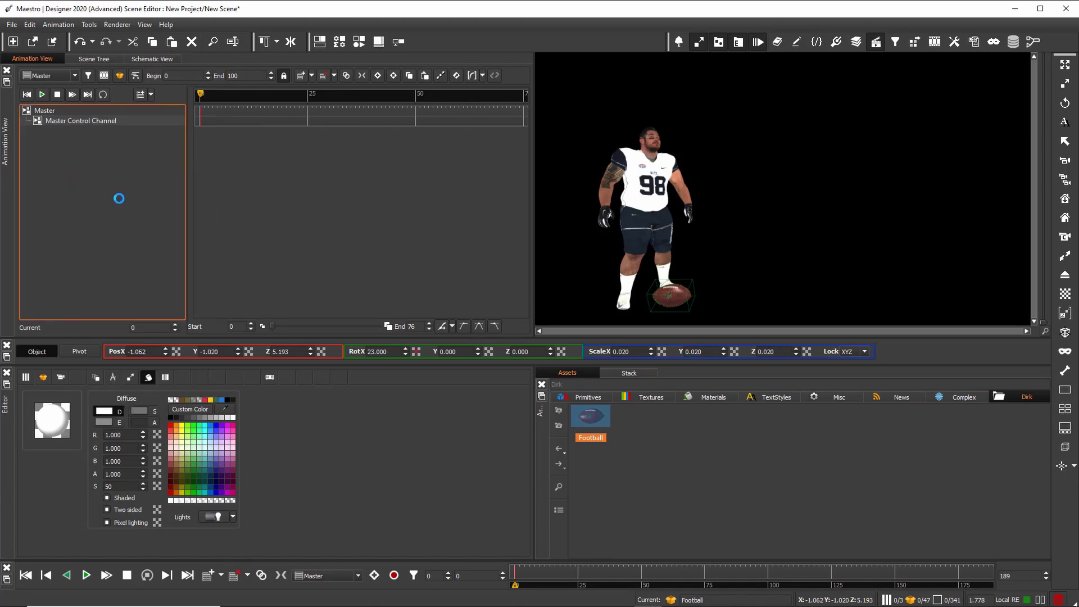
pyautogui.rightClick(94, 183)
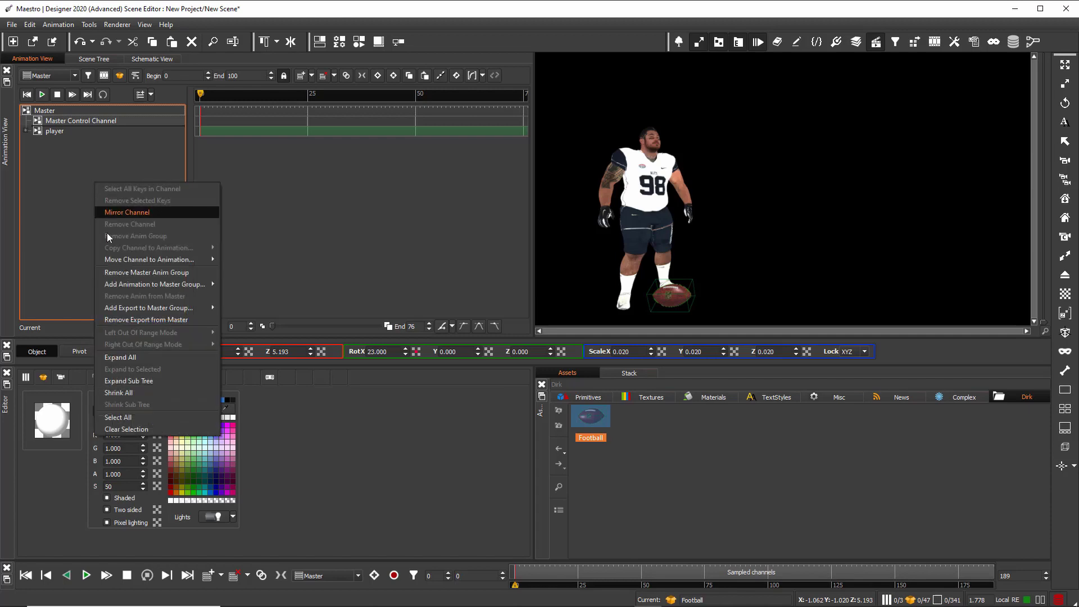
pyautogui.moveTo(160, 283)
pyautogui.click(241, 297)
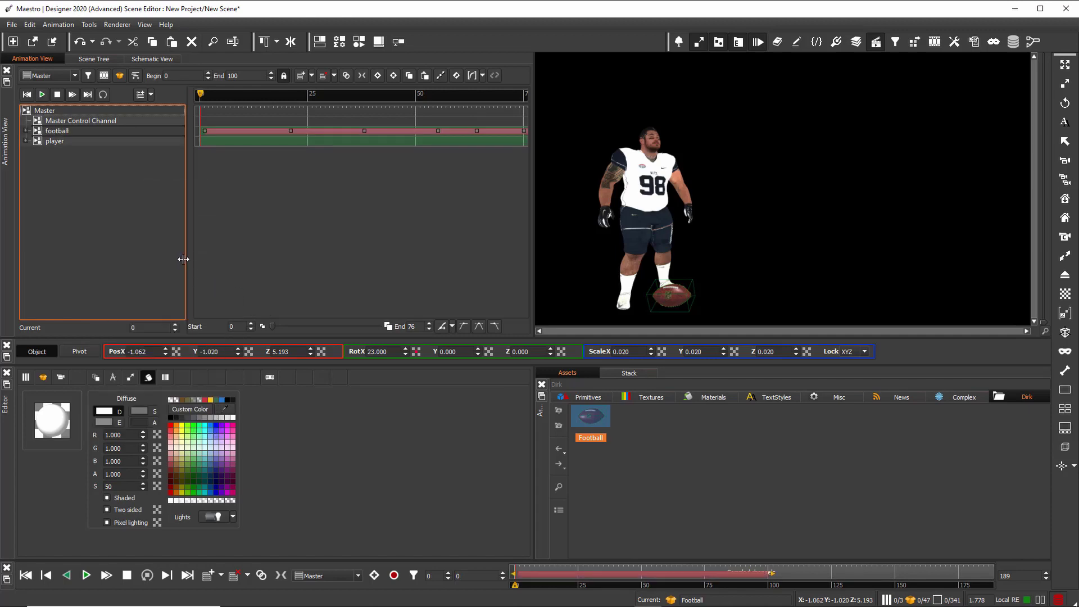
pyautogui.rightClick(76, 201)
pyautogui.moveTo(164, 303)
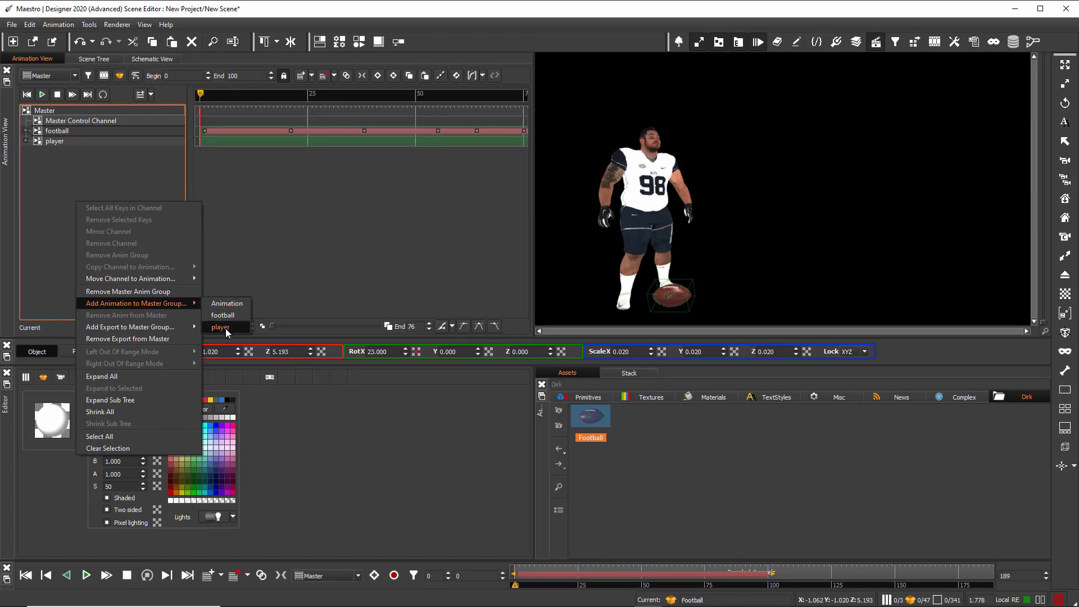
pyautogui.click(231, 303)
pyautogui.scroll(-10, 359, 249)
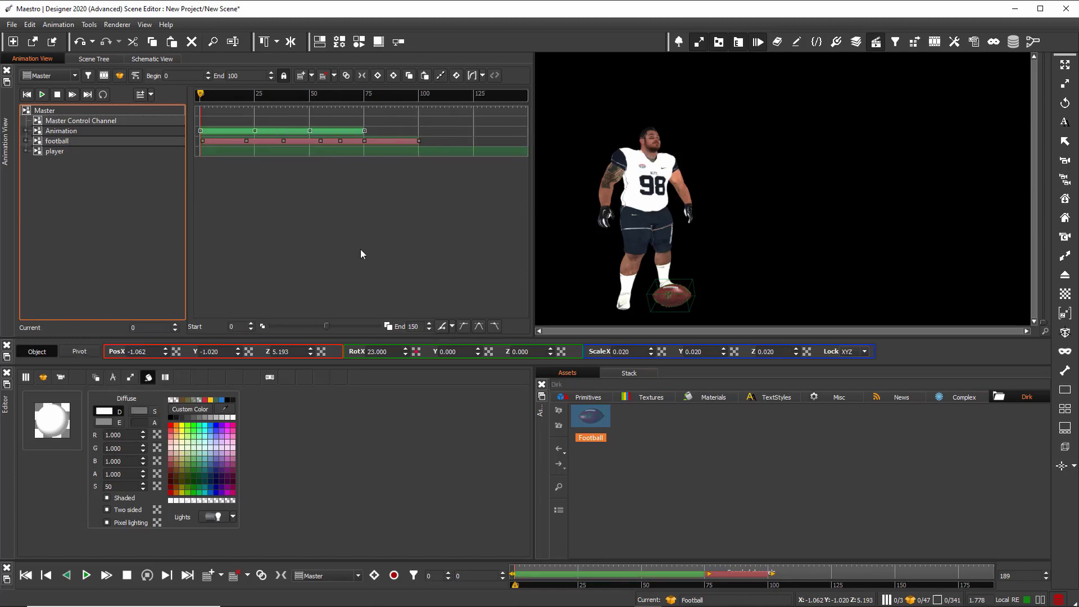
pyautogui.scroll(-2, 315, 249)
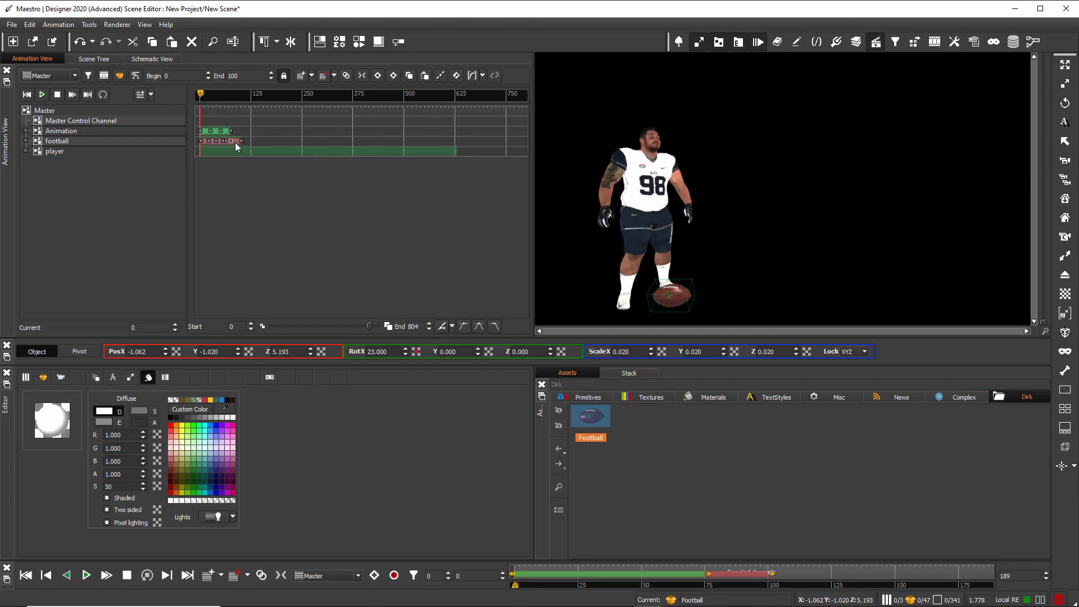
# Step: Move the Animation channel's keys later so they start near frame 600
pyautogui.click(63, 130)
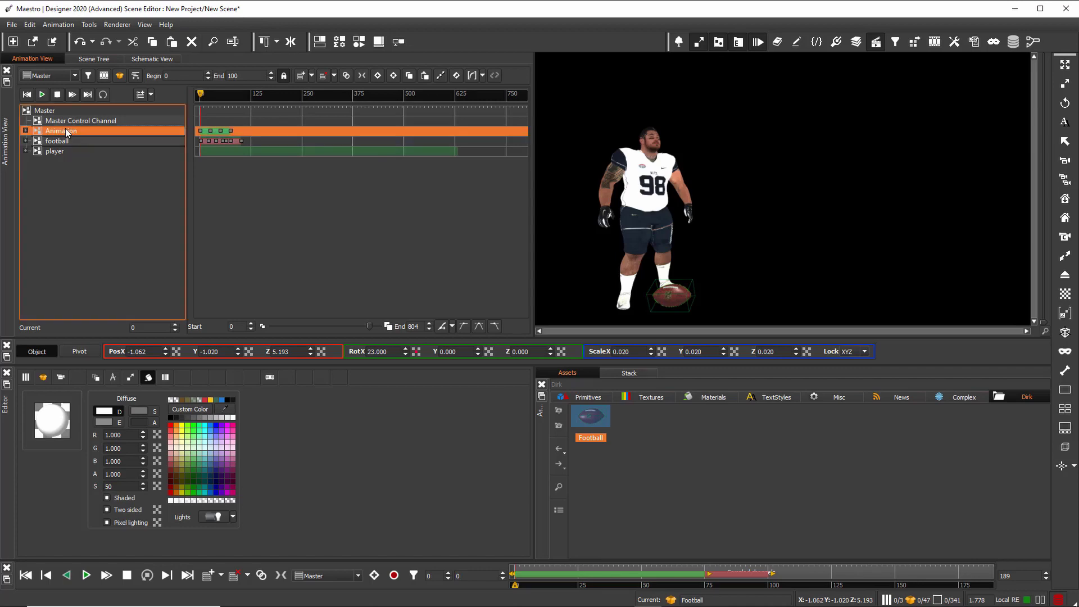
pyautogui.moveTo(215, 130); pyautogui.dragTo(442, 139)
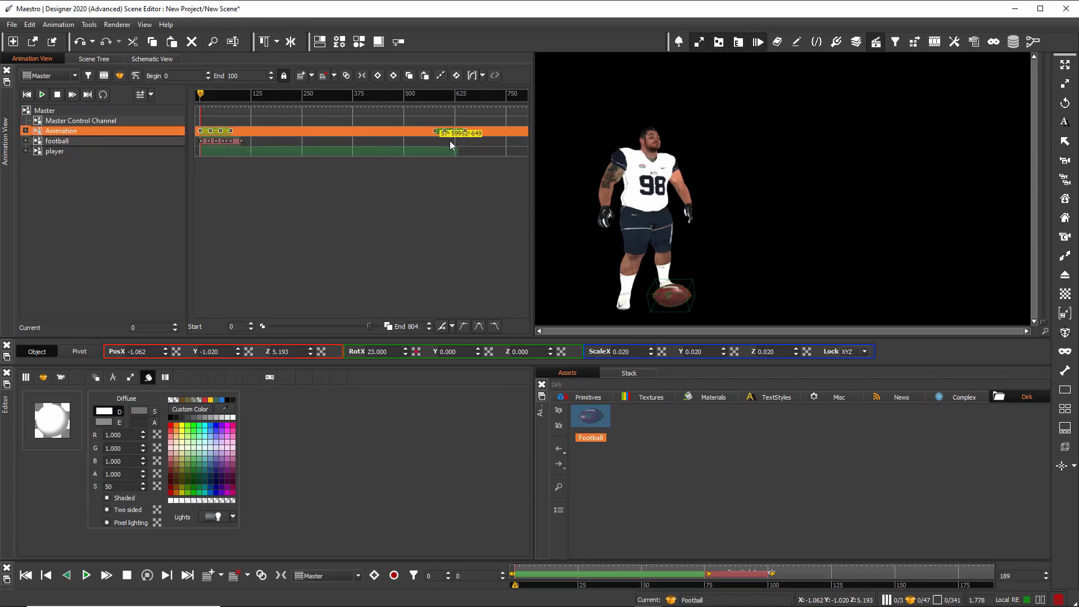
pyautogui.moveTo(454, 141); pyautogui.dragTo(454, 141)
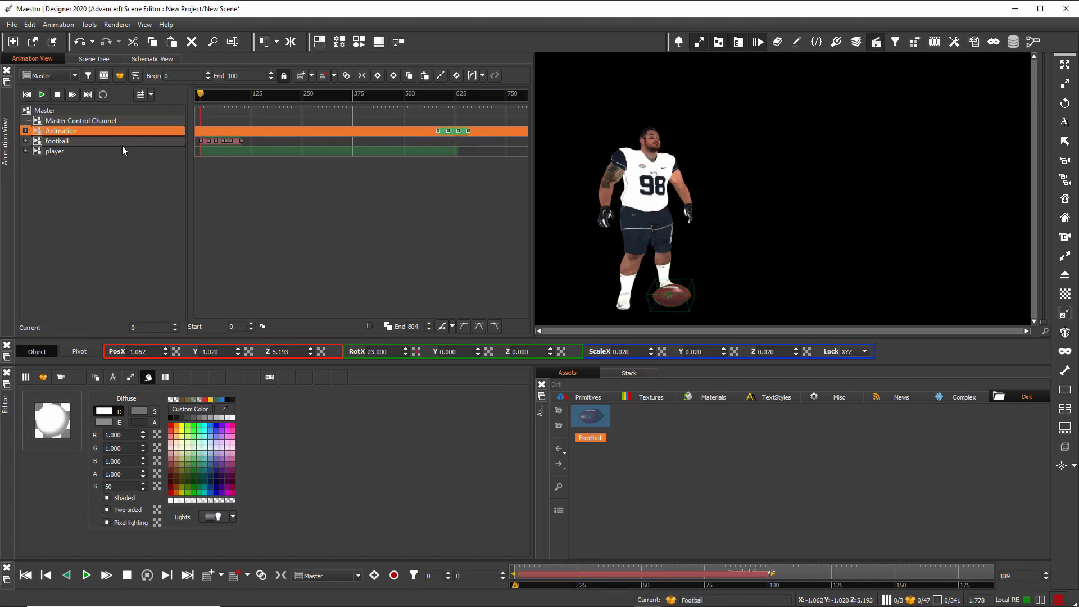
# Step: Shift the football channel's keys later in the timeline and play the master animation
pyautogui.click(59, 140)
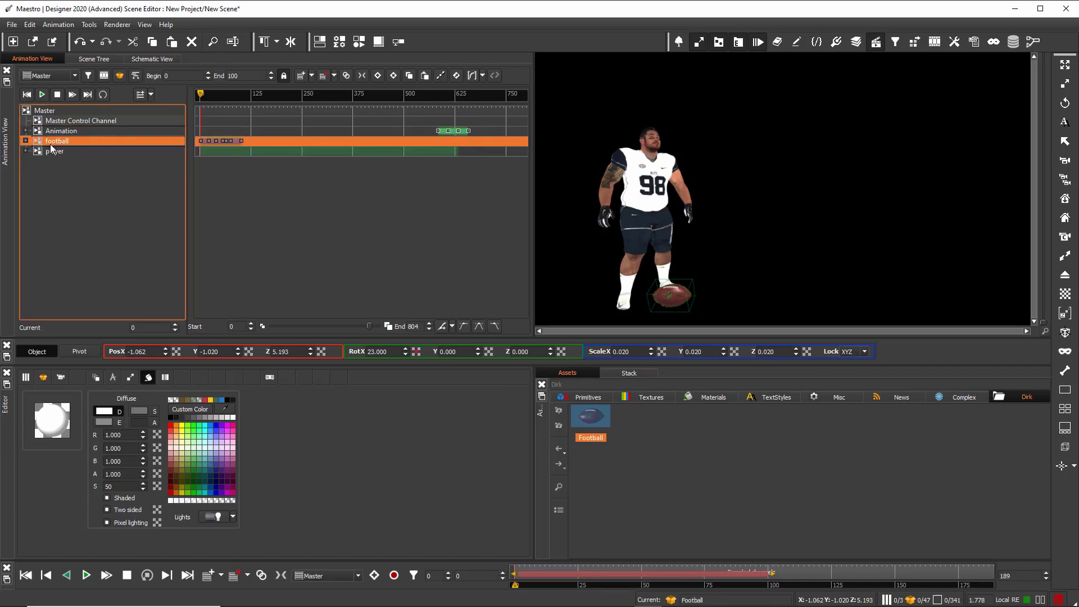
pyautogui.click(235, 142)
pyautogui.scroll(2, 235, 141)
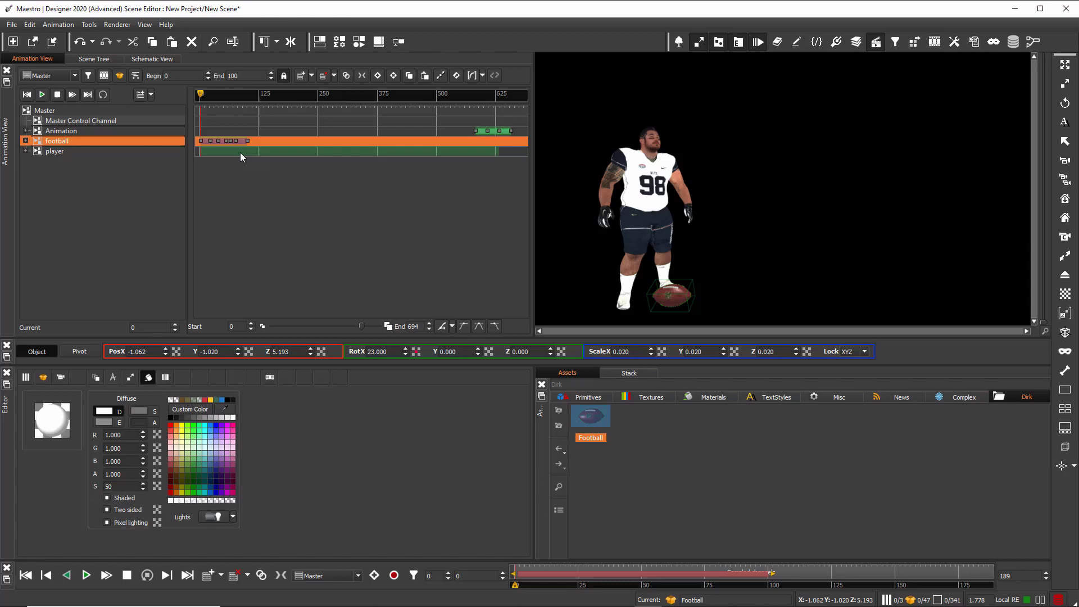
pyautogui.moveTo(247, 143); pyautogui.dragTo(409, 147)
pyautogui.scroll(-3, 386, 198)
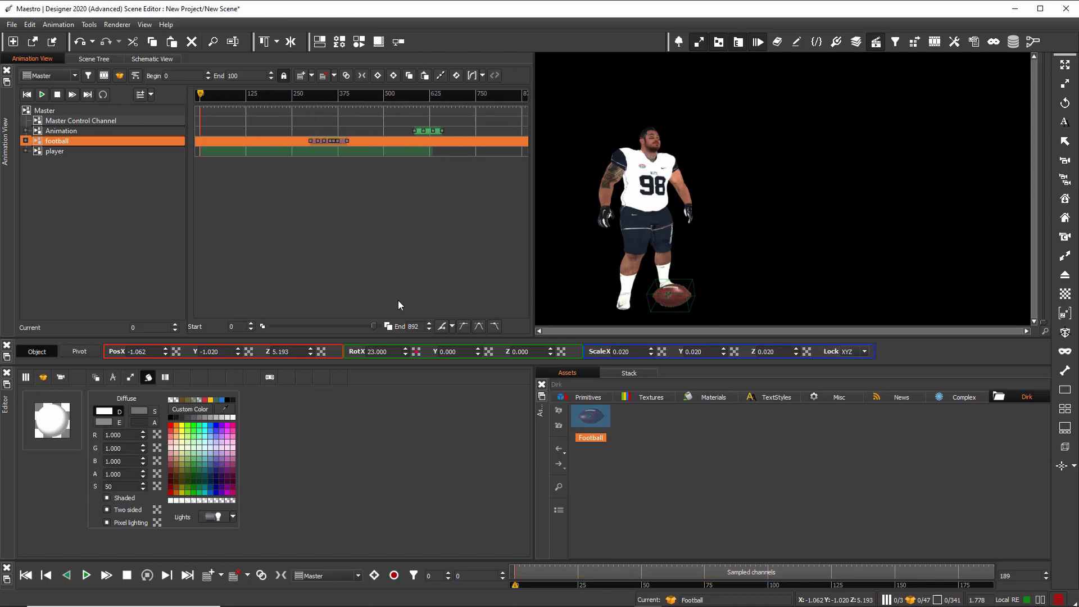
pyautogui.click(86, 575)
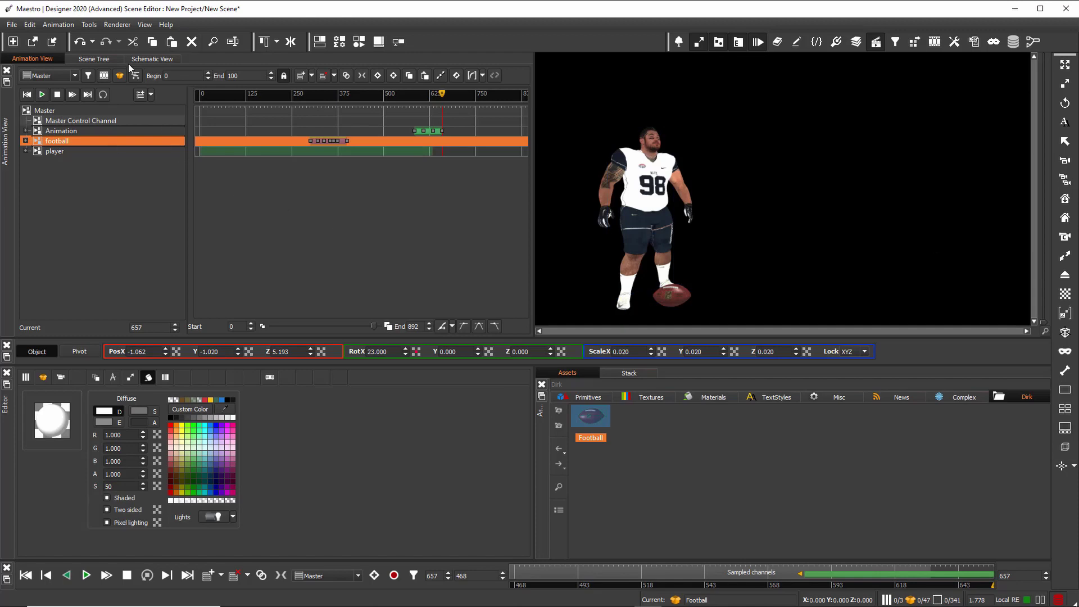
# Step: Make Football_Arena and Layer with Flare visible in the scene tree, then replay the master animation
pyautogui.click(96, 59)
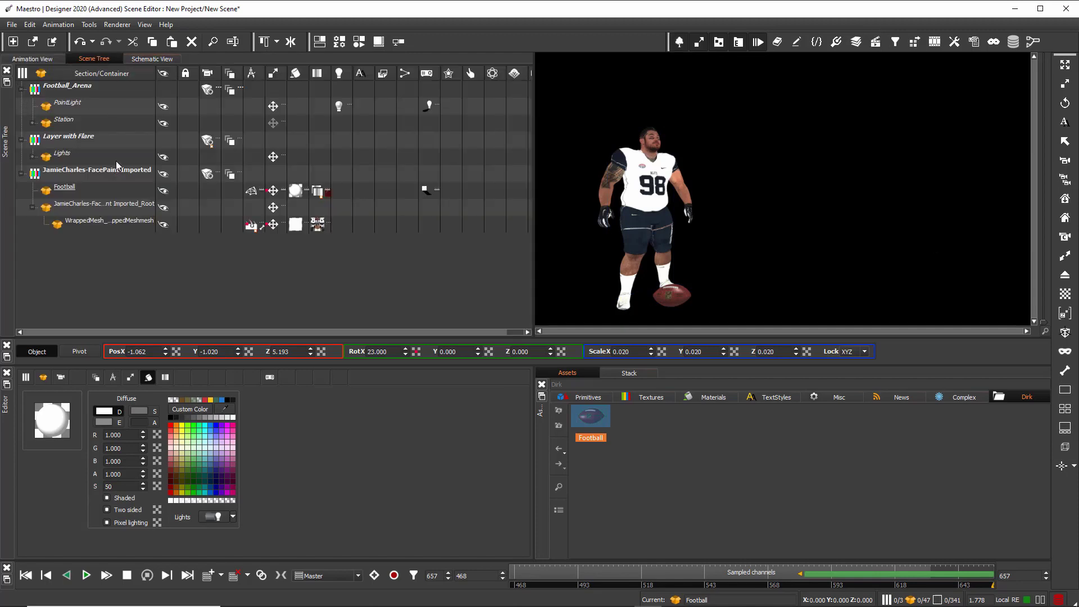
pyautogui.click(163, 90)
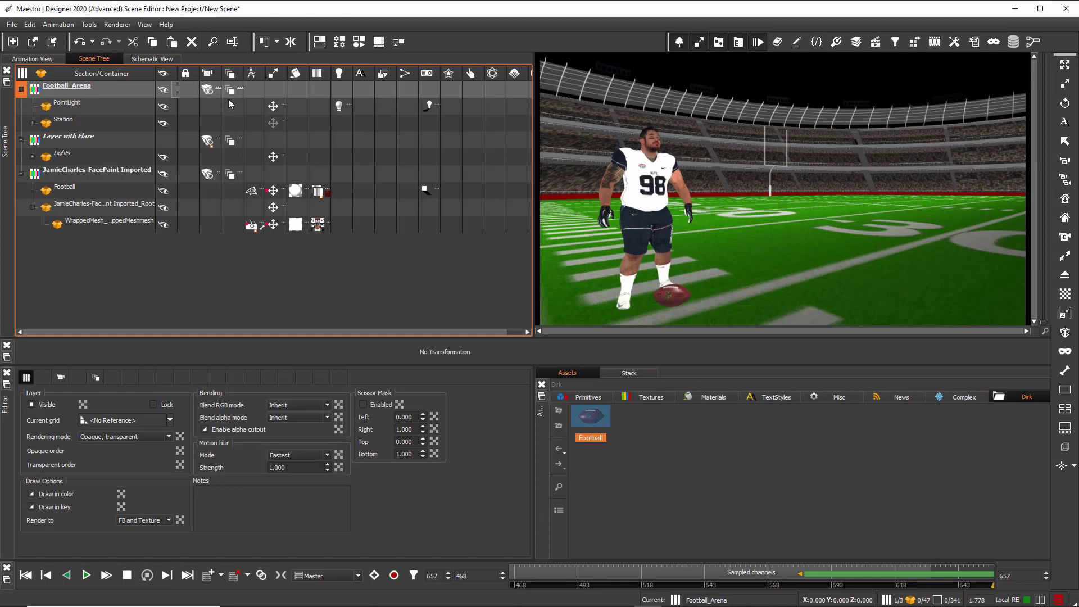
pyautogui.click(164, 141)
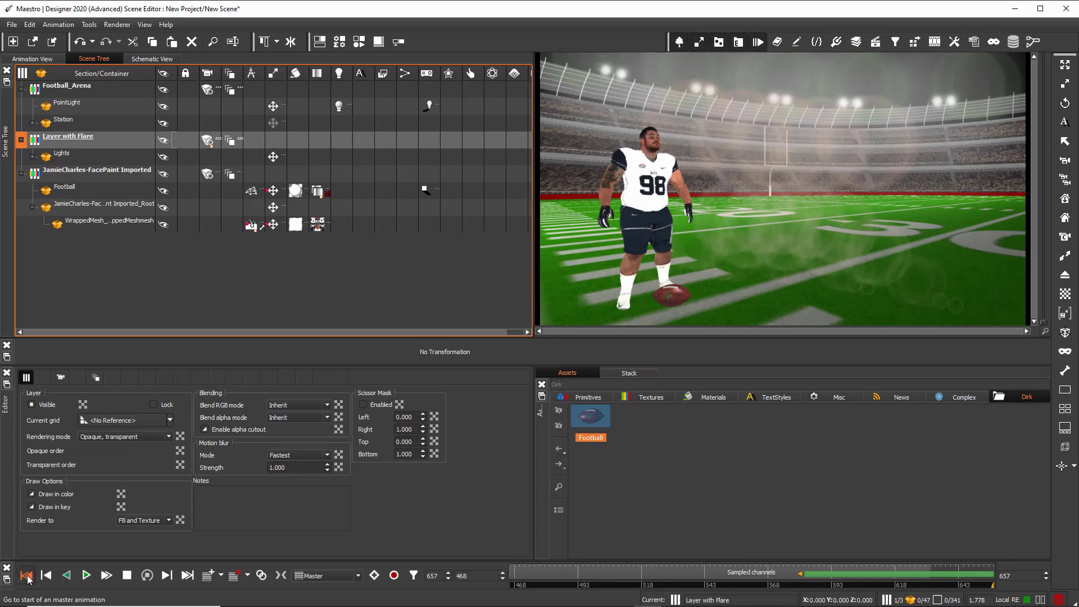
pyautogui.click(86, 576)
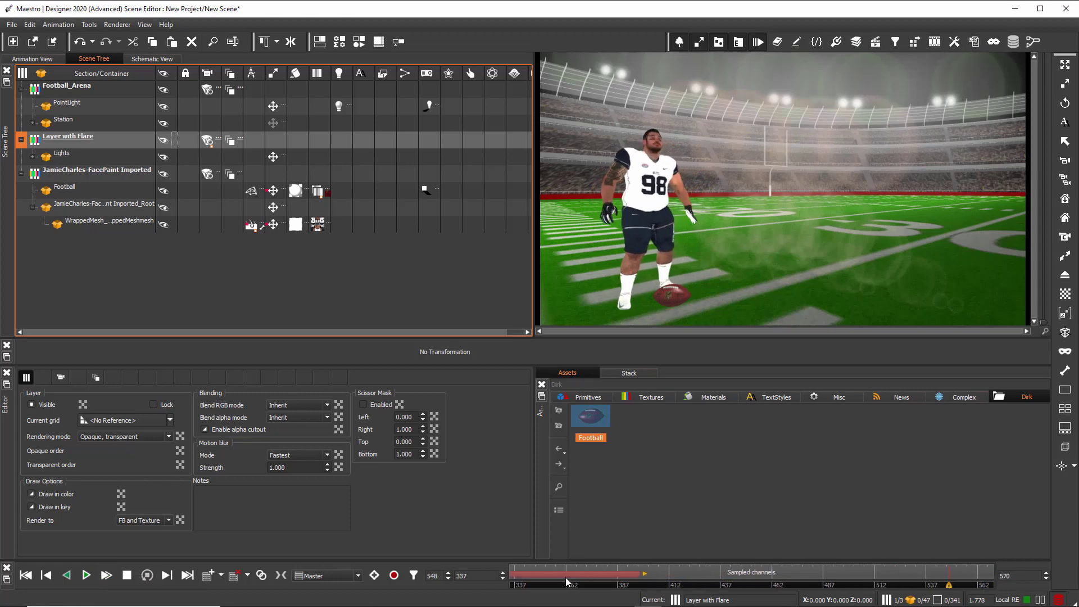
# Step: Bring up the Primitives asset collection beside the scene tree
pyautogui.scroll(-2, 565, 578)
pyautogui.scroll(-2, 565, 578)
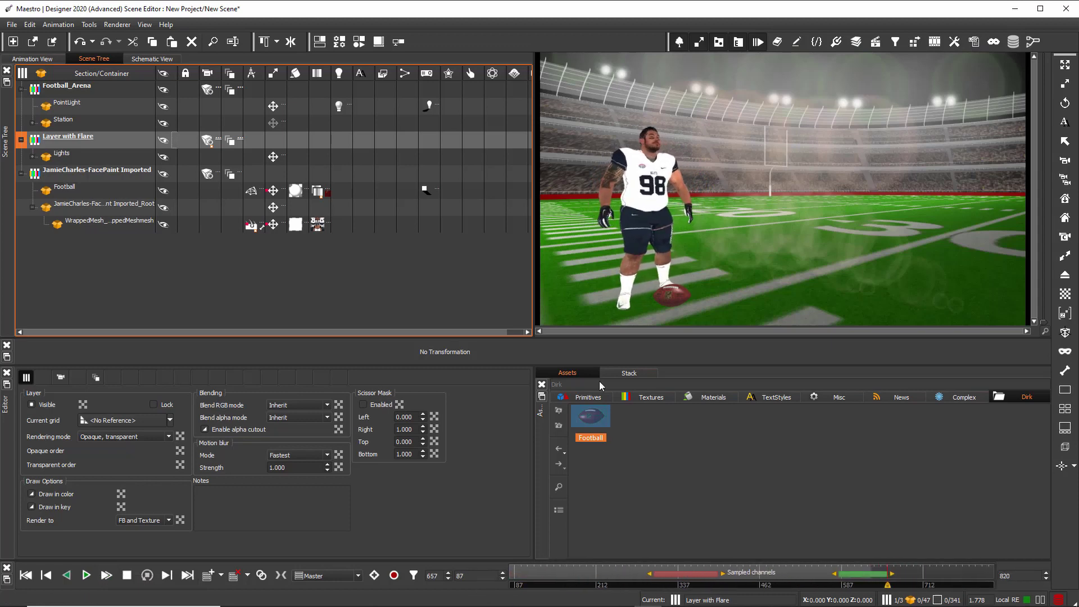
pyautogui.click(583, 396)
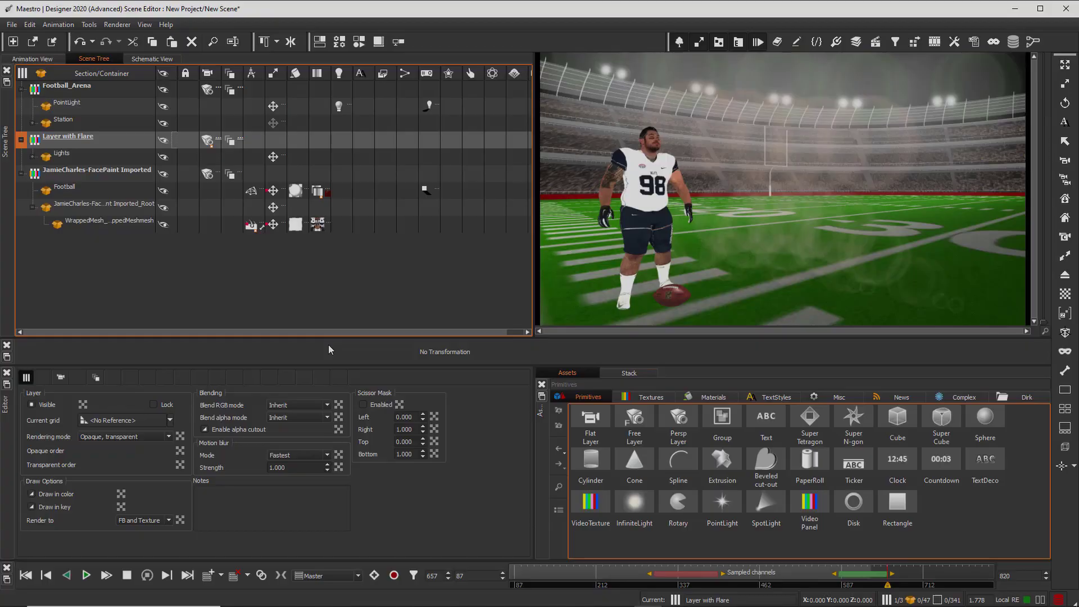